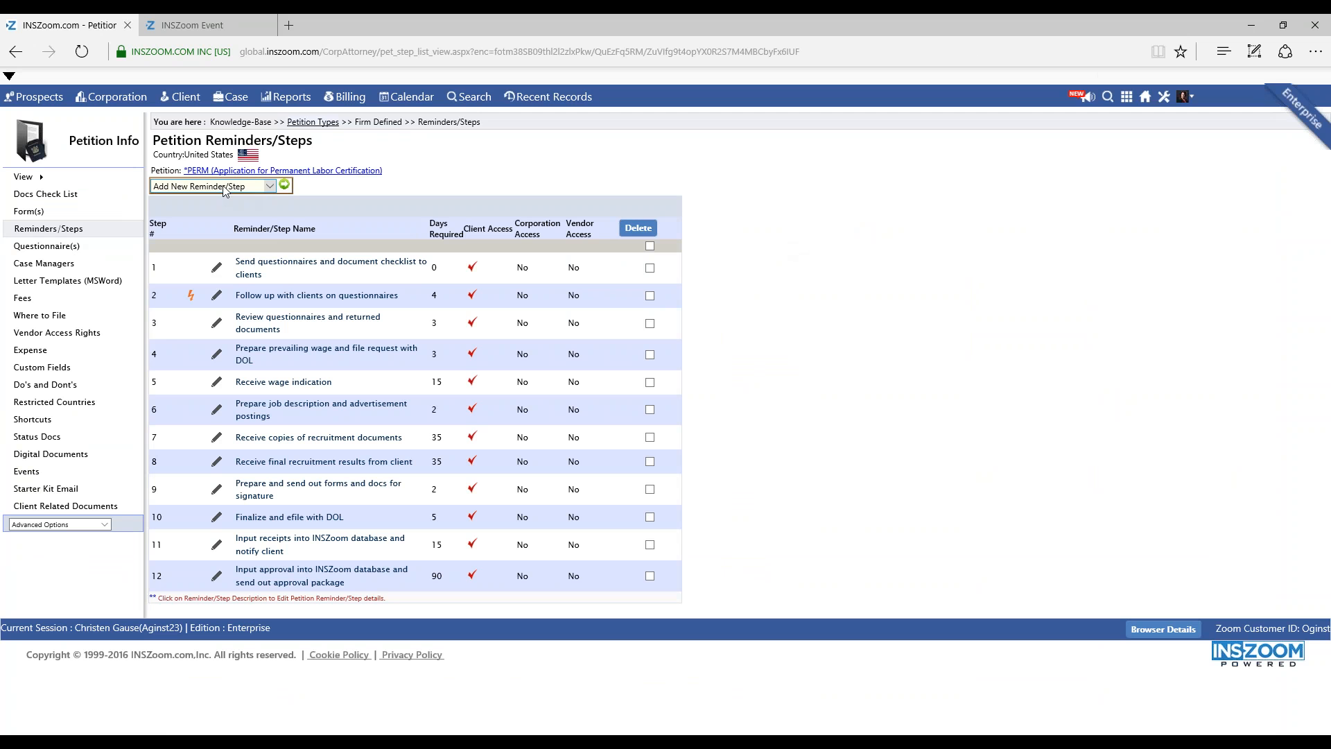
Open the form for adding a new reminder/step to the PERM petition and arrange its window
{"action": "left_click", "coordinate": [270, 187]}
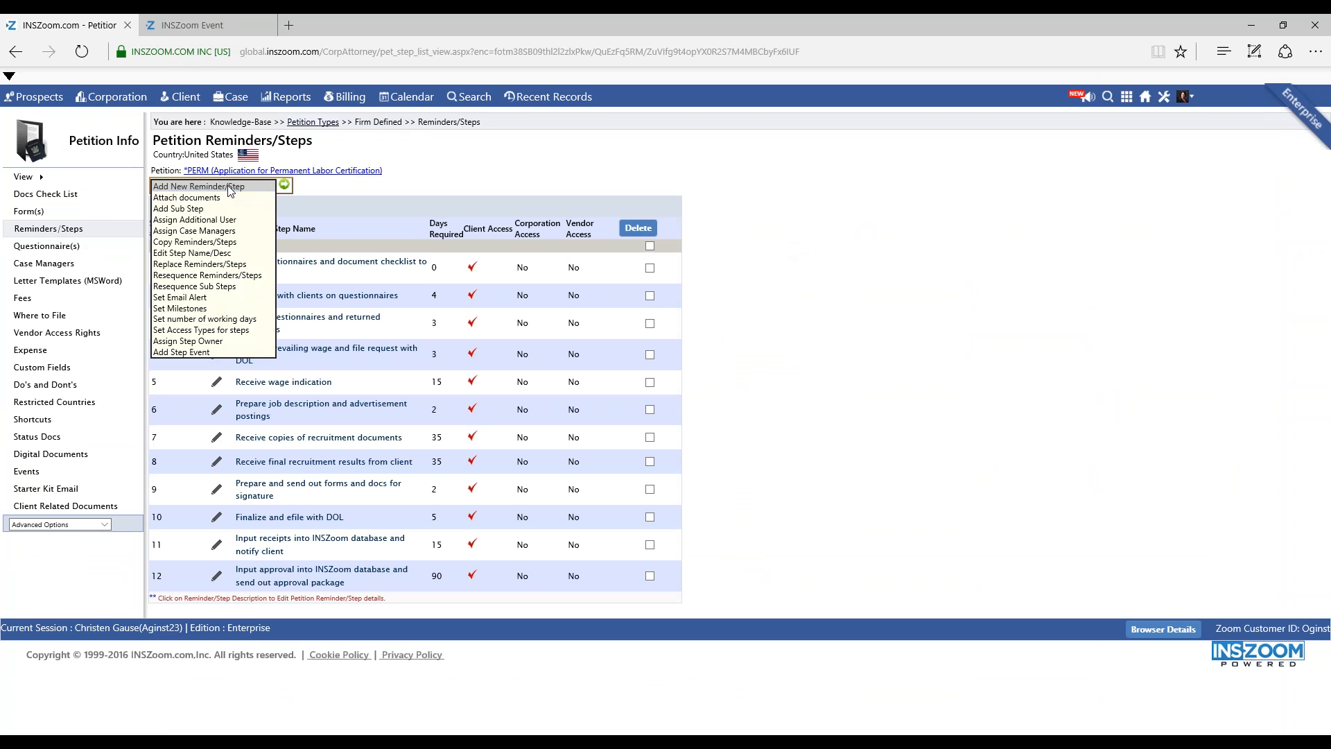
{"action": "left_click", "coordinate": [264, 186]}
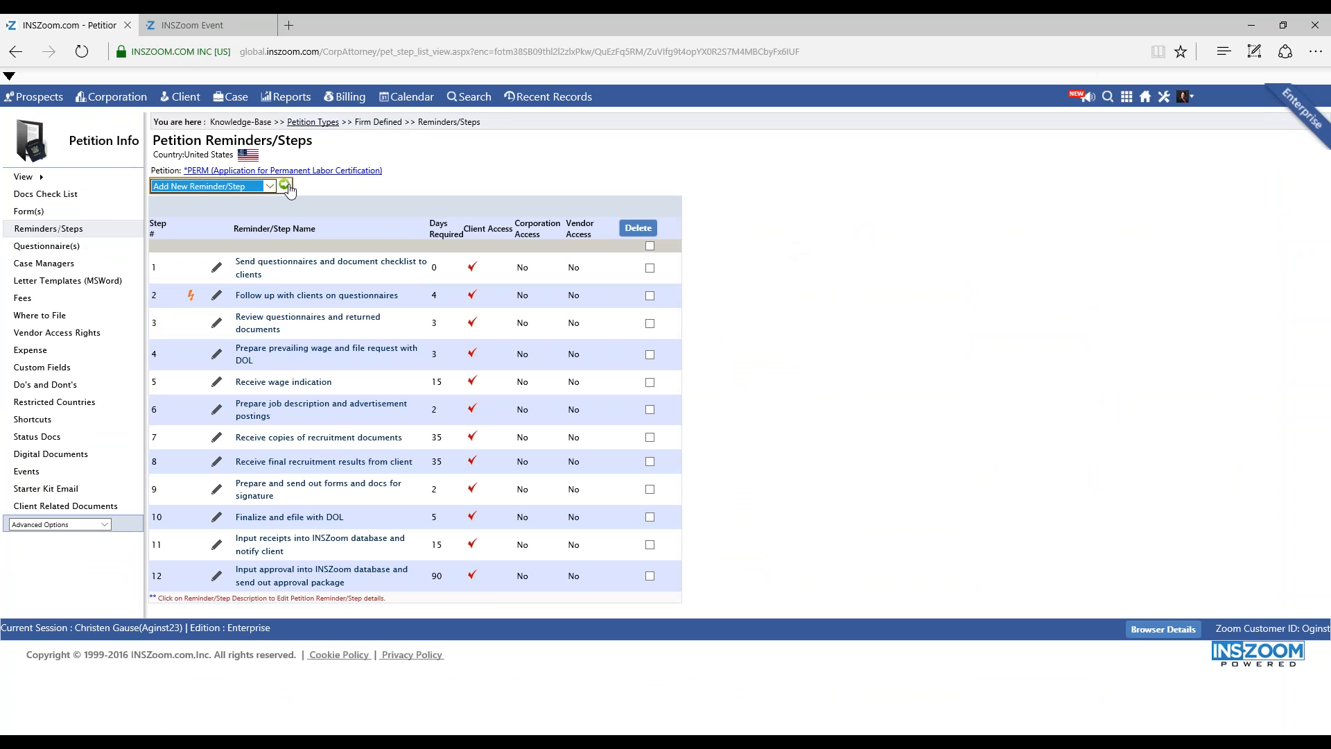
{"action": "left_click", "coordinate": [285, 186]}
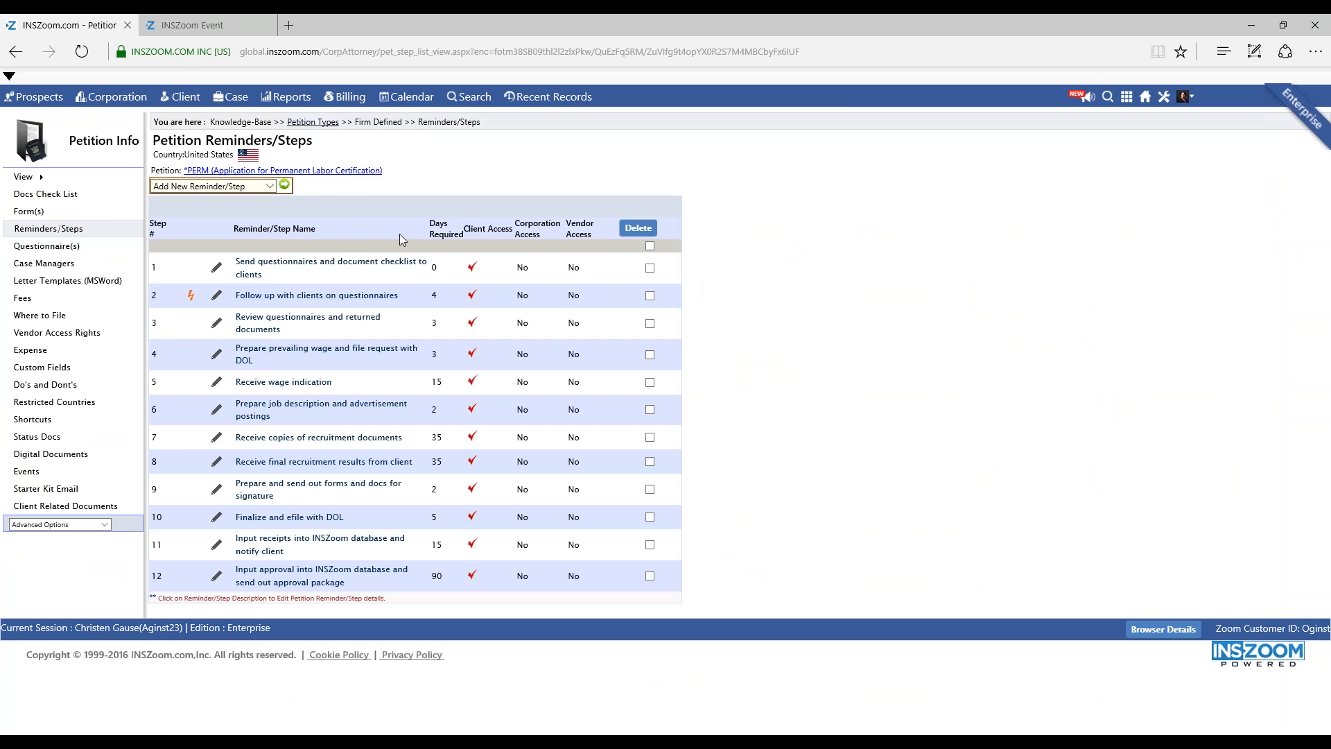
{"action": "left_click_drag", "start_coordinate": [689, 128], "coordinate": [615, 173]}
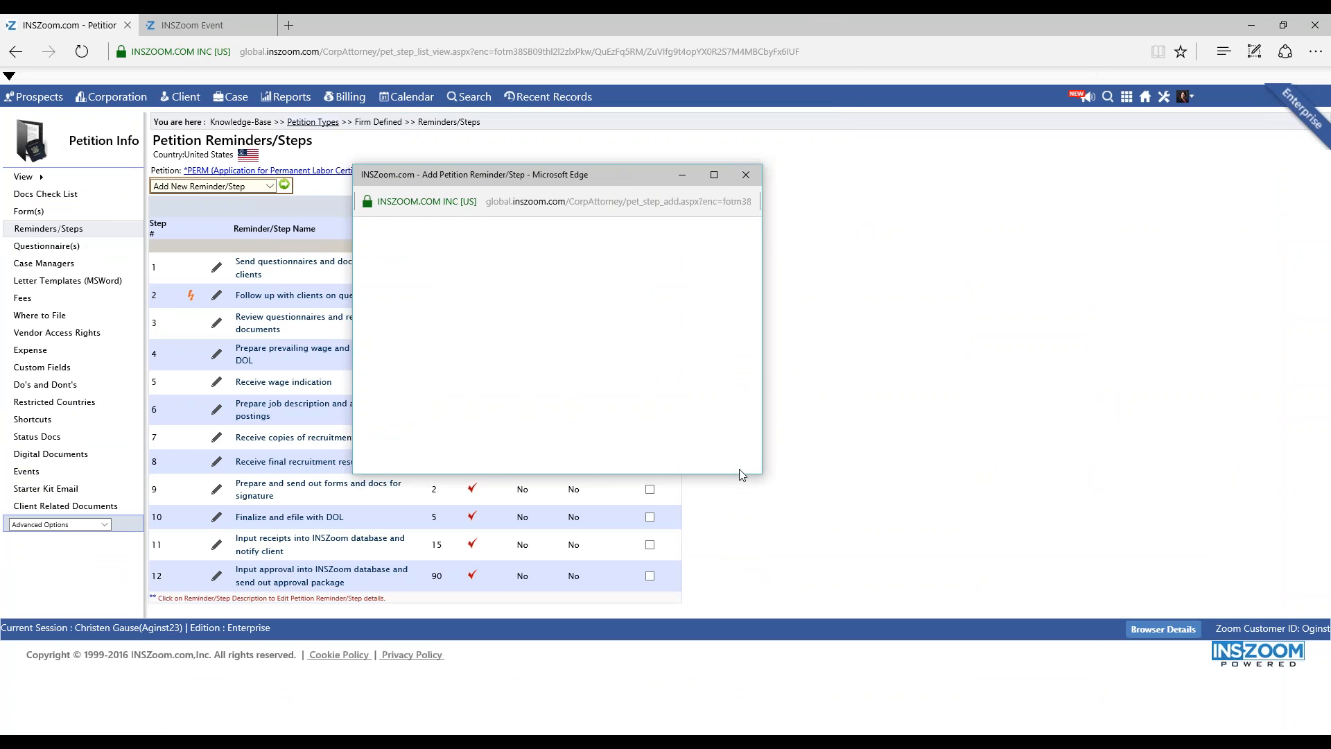
{"action": "left_click_drag", "start_coordinate": [741, 477], "coordinate": [741, 596]}
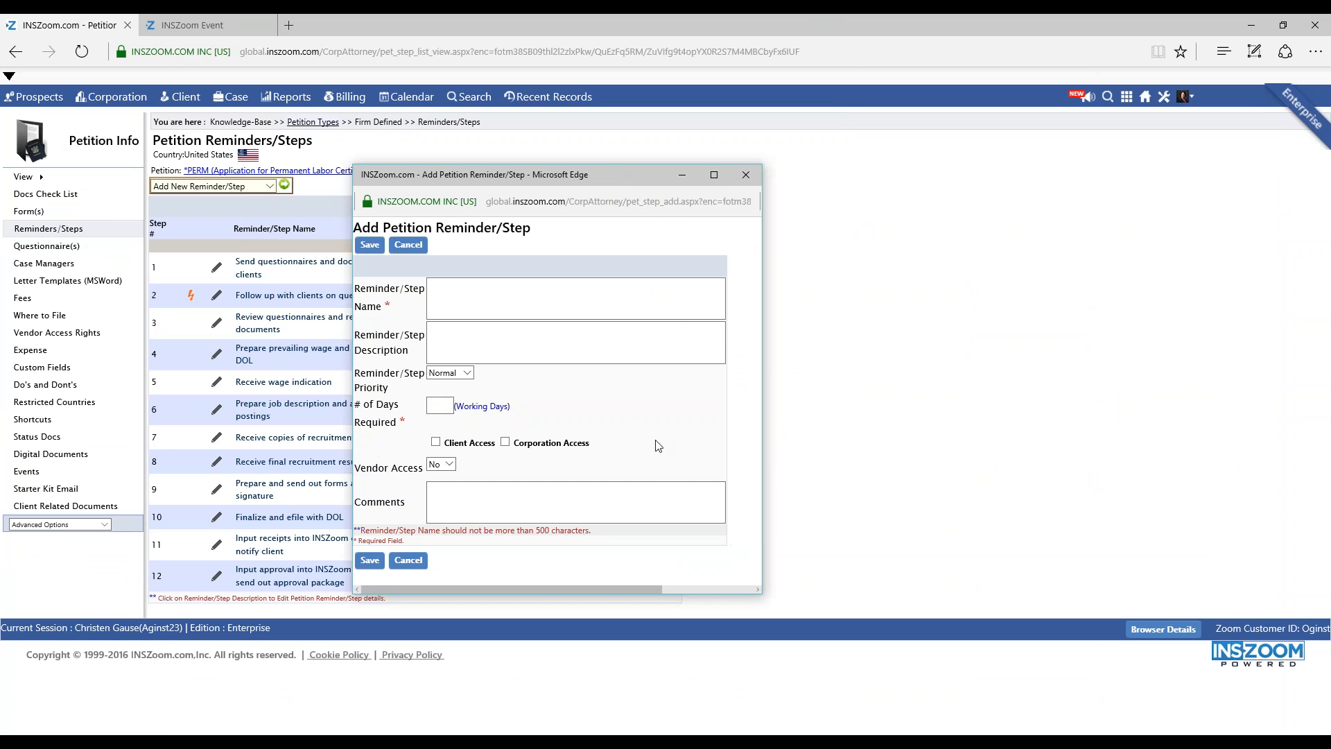
{"action": "left_click_drag", "start_coordinate": [603, 172], "coordinate": [456, 187]}
{"action": "left_click", "coordinate": [348, 306]}
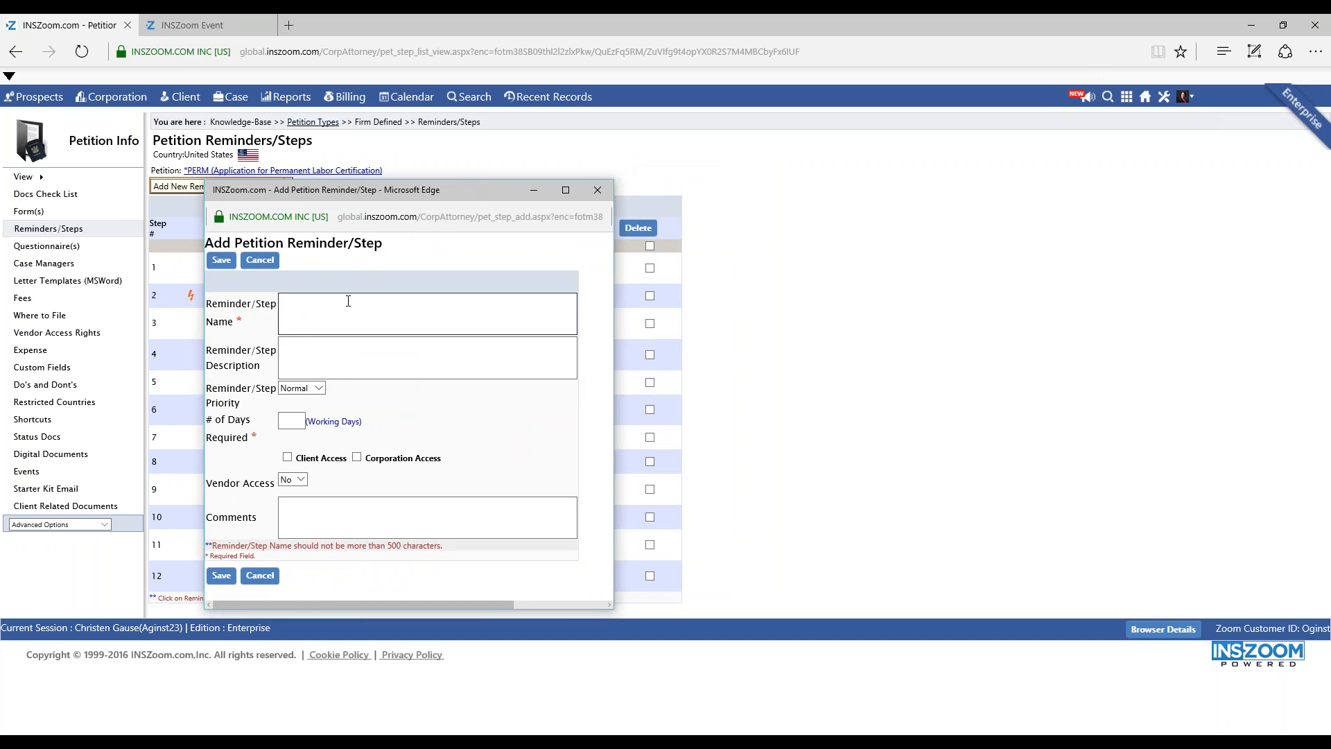
{"action": "left_click_drag", "start_coordinate": [383, 192], "coordinate": [495, 147]}
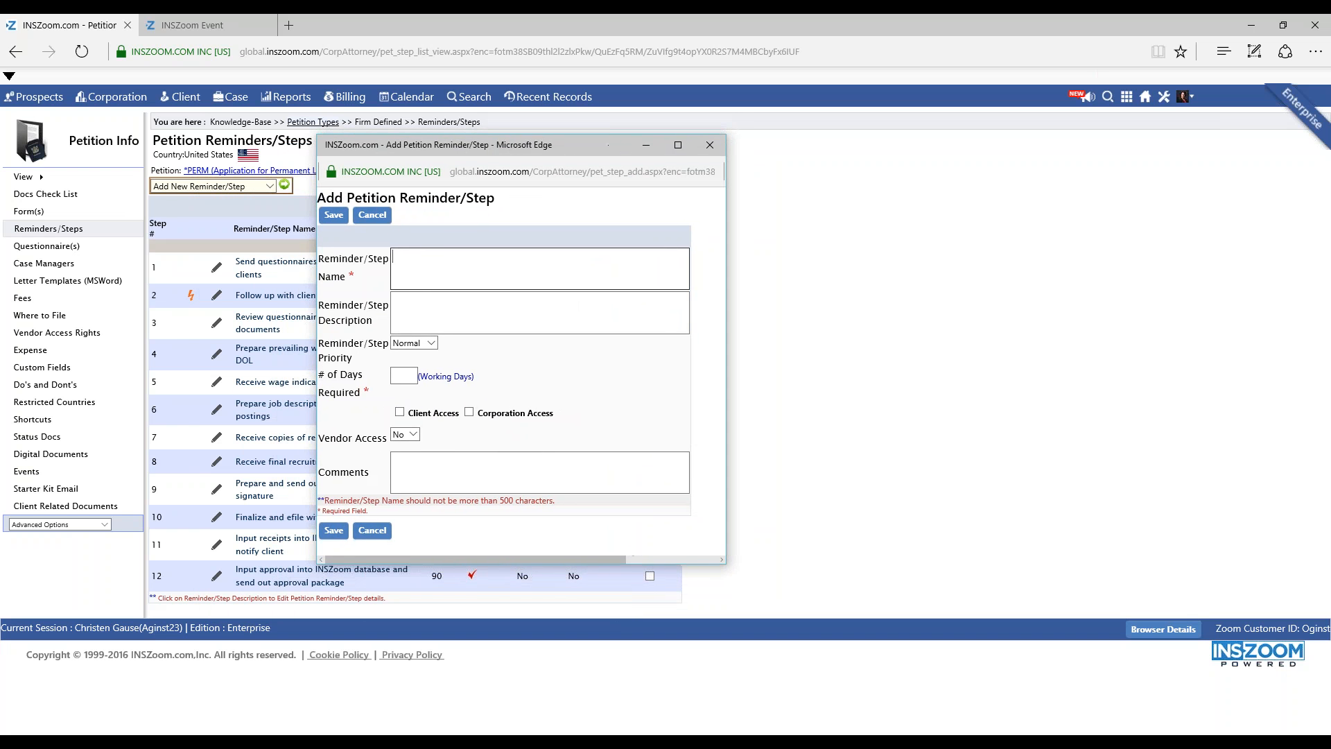
Enter "Send Survey" as both the name and the description of the new reminder/step
{"action": "left_click", "coordinate": [447, 259]}
{"action": "type", "text": "Send Survey"}
{"action": "left_click_drag", "start_coordinate": [455, 262], "coordinate": [343, 255]}
{"action": "key", "text": "ctrl+c"}
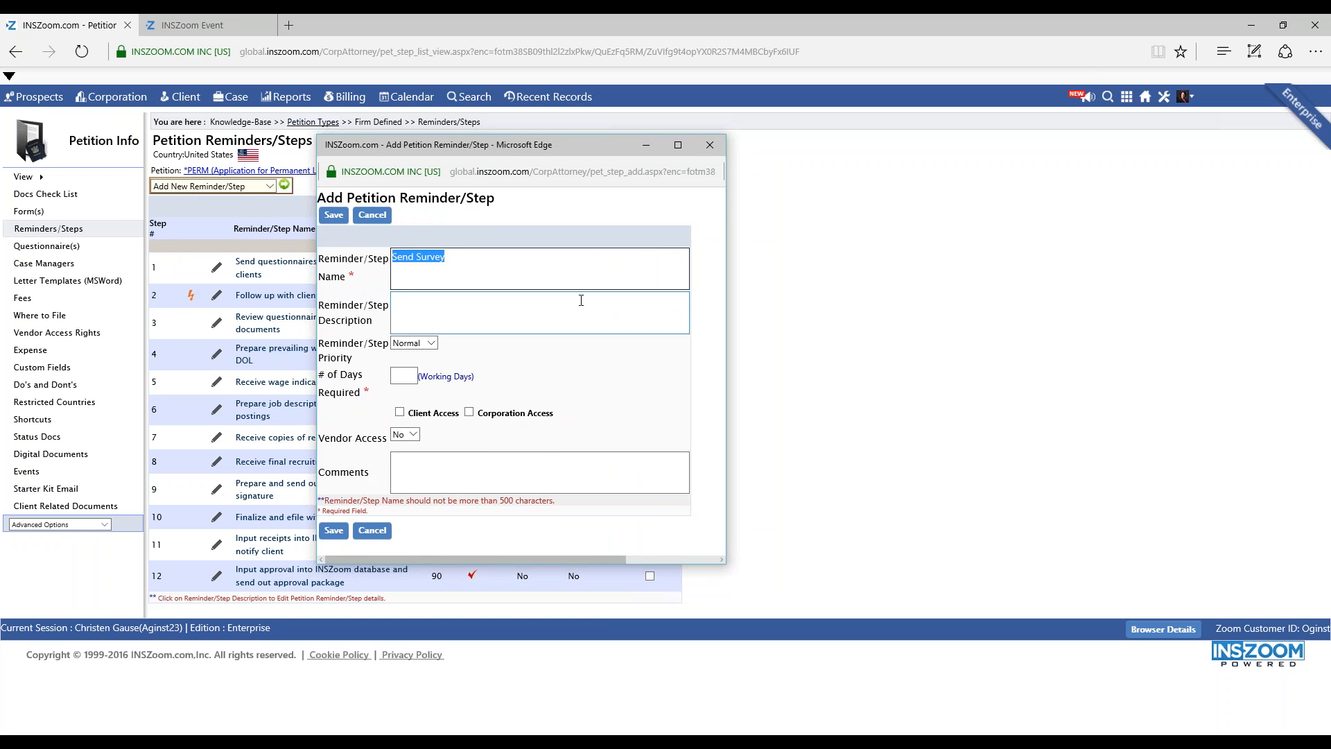
{"action": "key", "text": "Tab"}
{"action": "key", "text": "ctrl+v"}
Keep the reminder priority at Normal, set the required working days to 1, and save the step
{"action": "left_click", "coordinate": [414, 344]}
{"action": "left_click", "coordinate": [413, 352]}
{"action": "left_click", "coordinate": [403, 375]}
{"action": "type", "text": "1"}
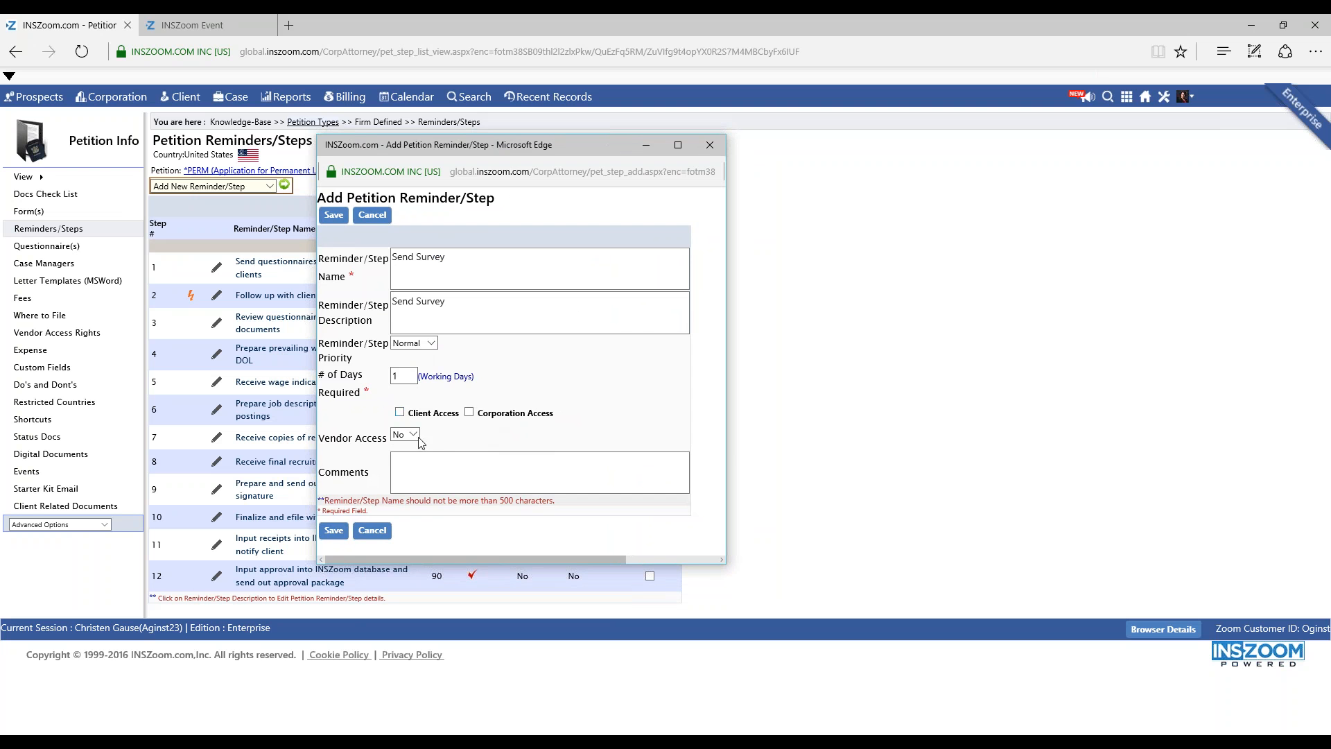
{"action": "left_click", "coordinate": [444, 466]}
{"action": "left_click", "coordinate": [333, 531]}
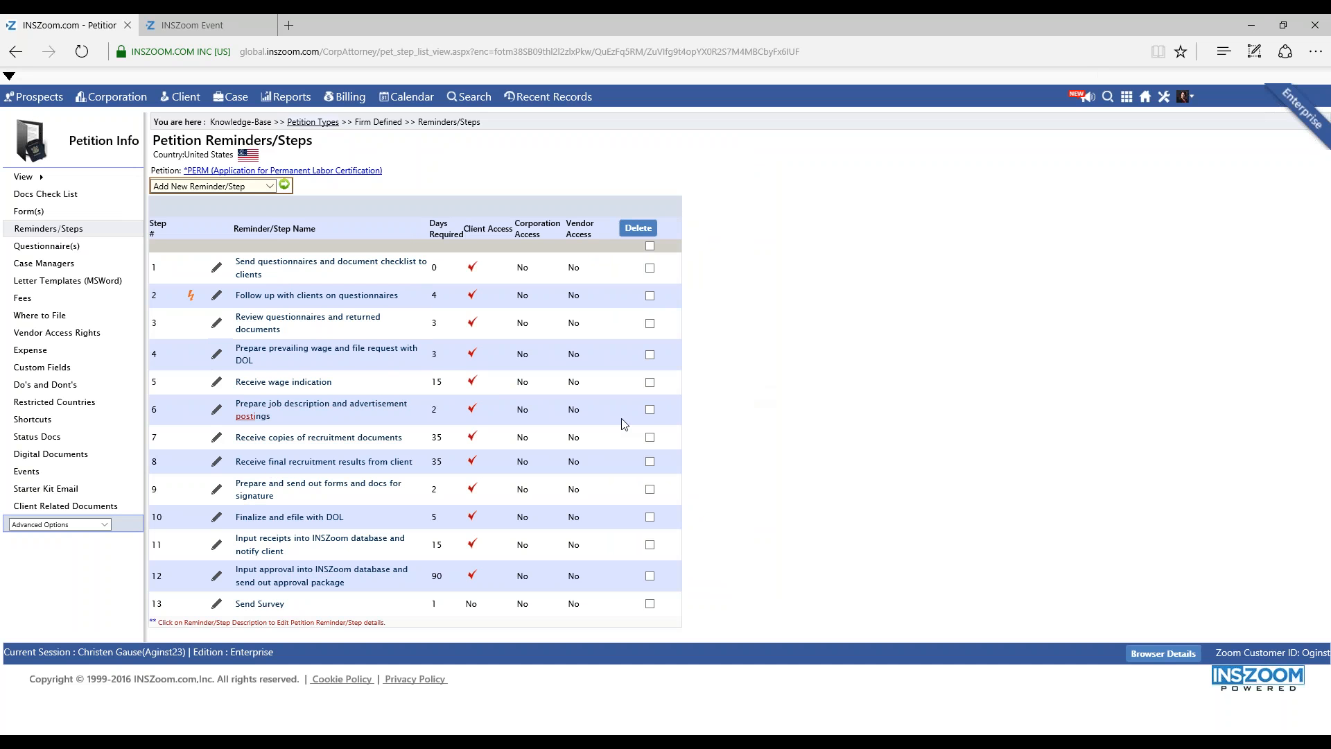
{"action": "left_click", "coordinate": [272, 185]}
{"action": "left_click", "coordinate": [274, 187]}
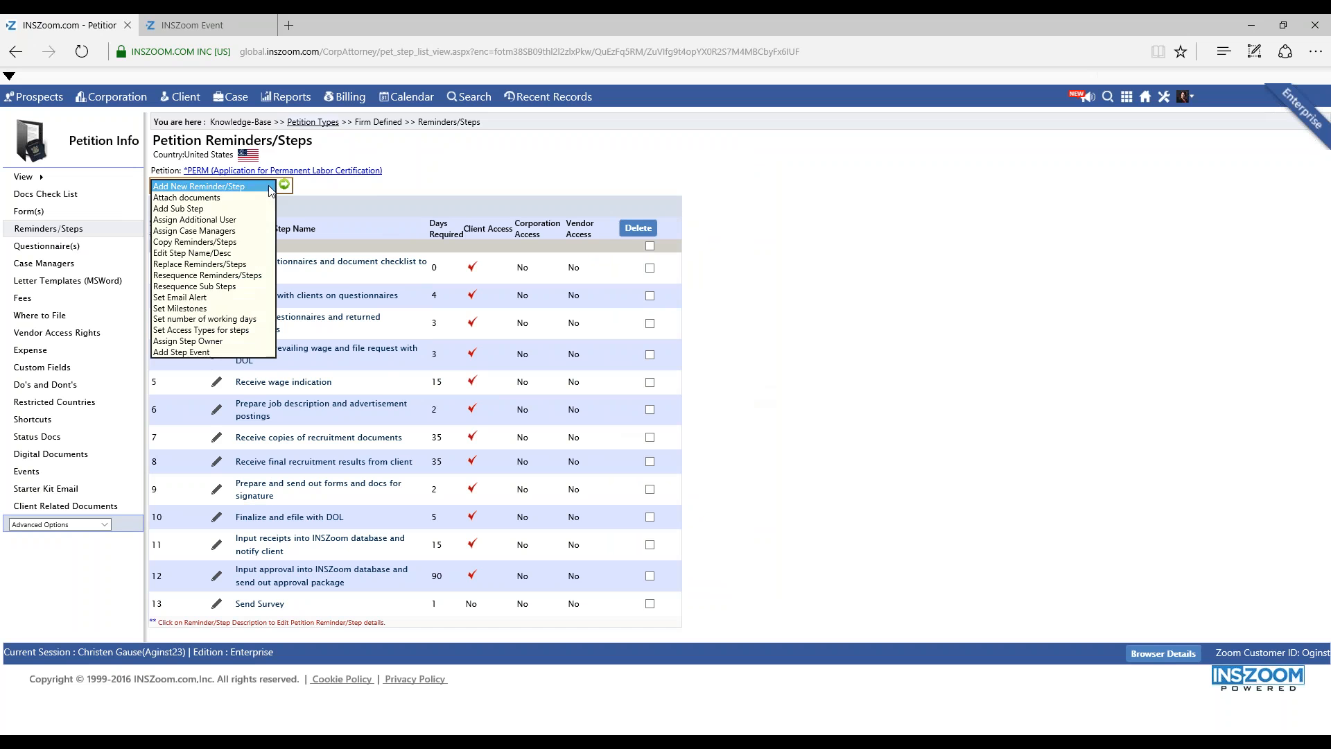
{"action": "left_click", "coordinate": [258, 194]}
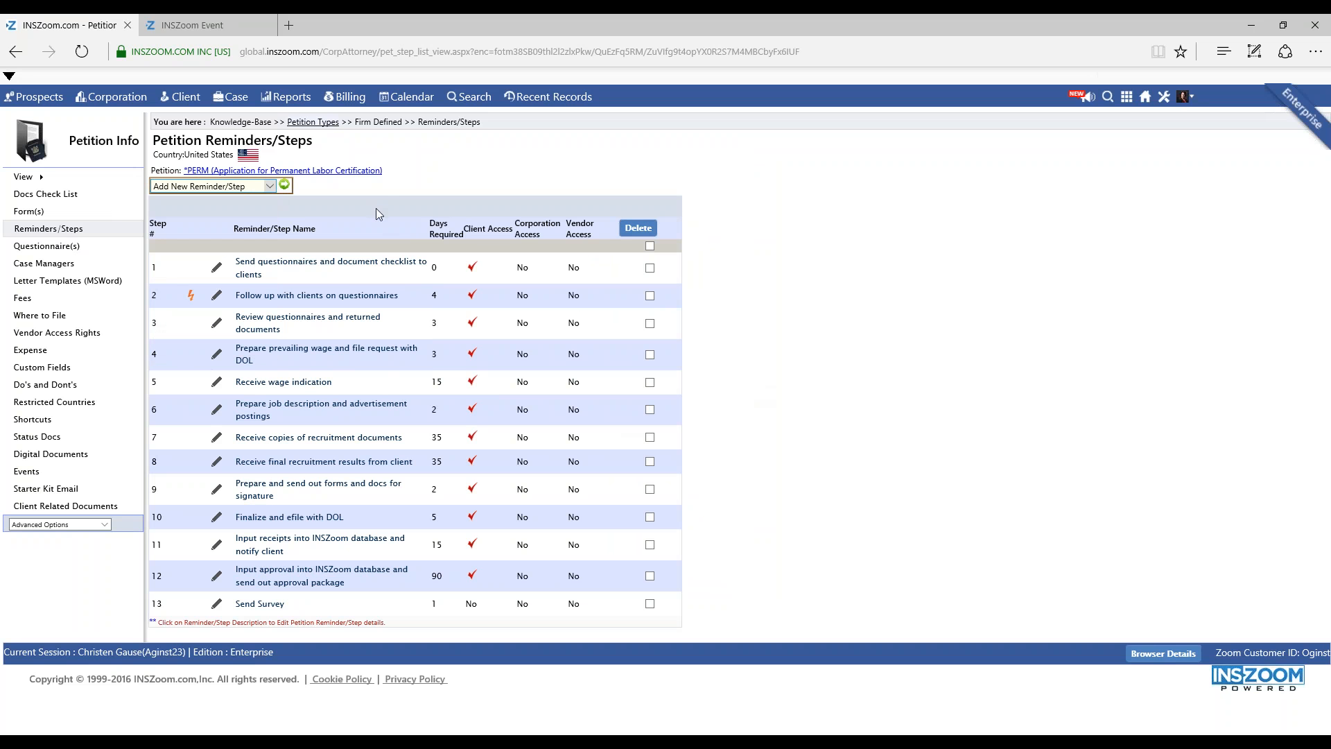
{"action": "left_click", "coordinate": [267, 186]}
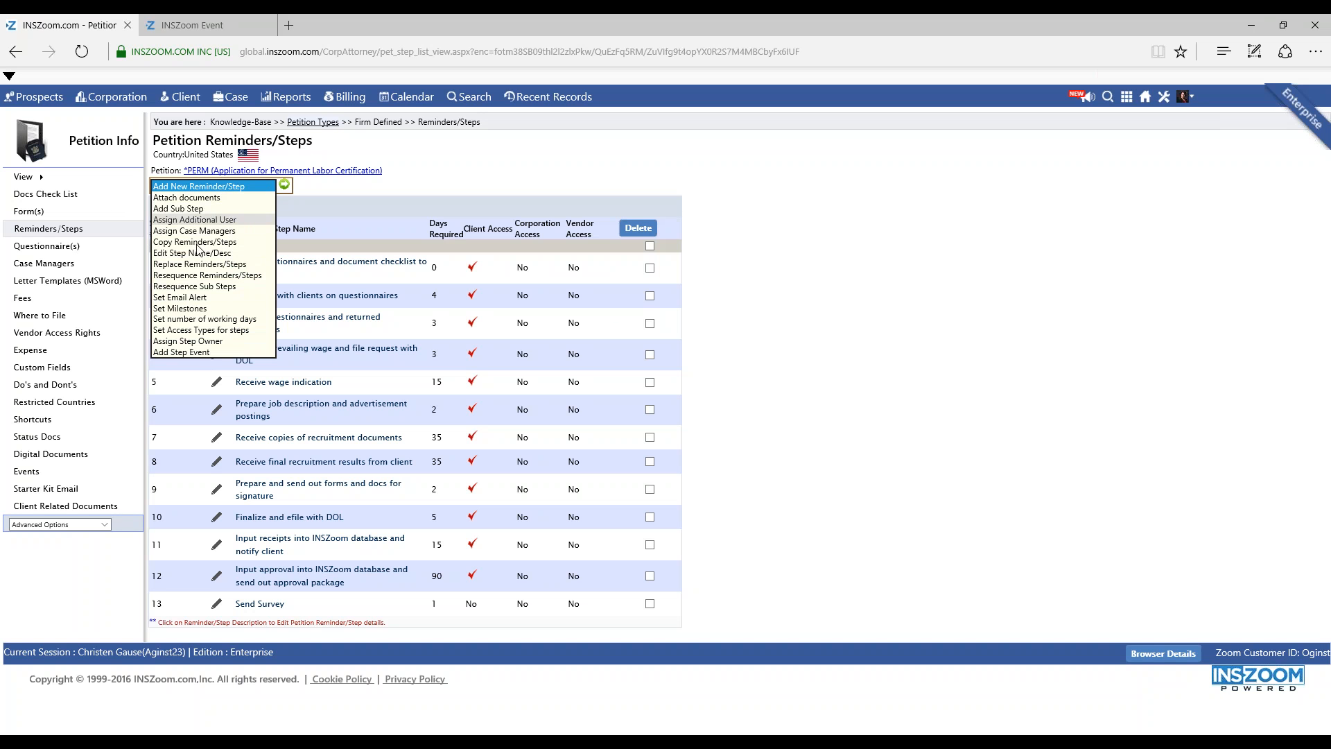
{"action": "left_click", "coordinate": [793, 302]}
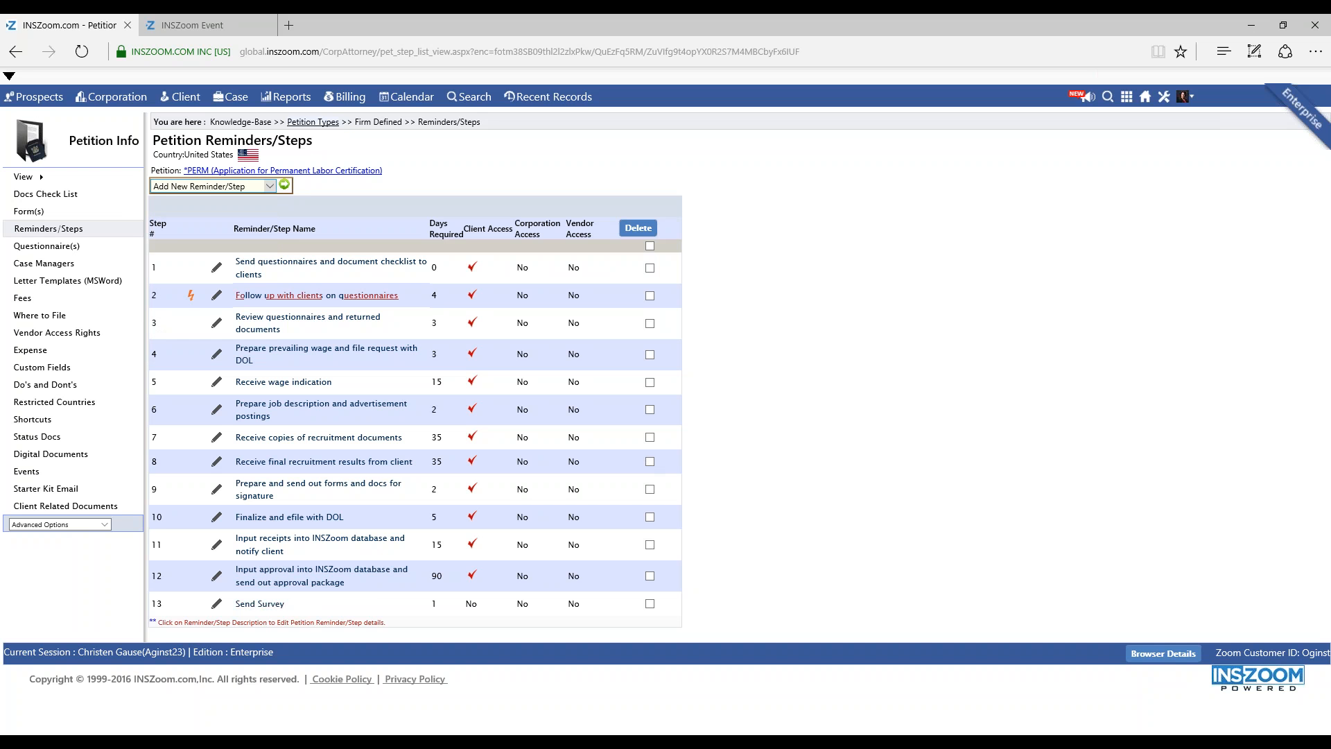
Use Add Step Event to start a new event for step 13, Send Survey
{"action": "left_click", "coordinate": [269, 185]}
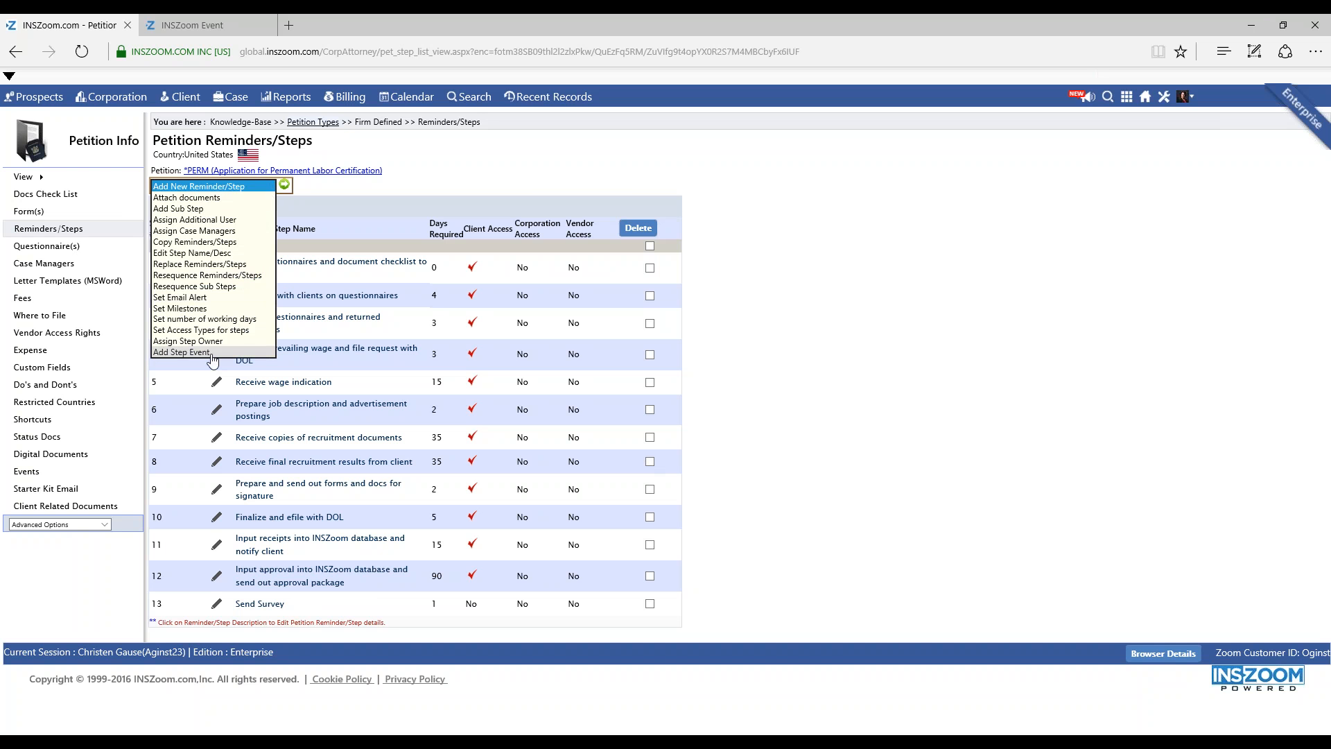
{"action": "left_click", "coordinate": [212, 352]}
{"action": "left_click", "coordinate": [530, 189]}
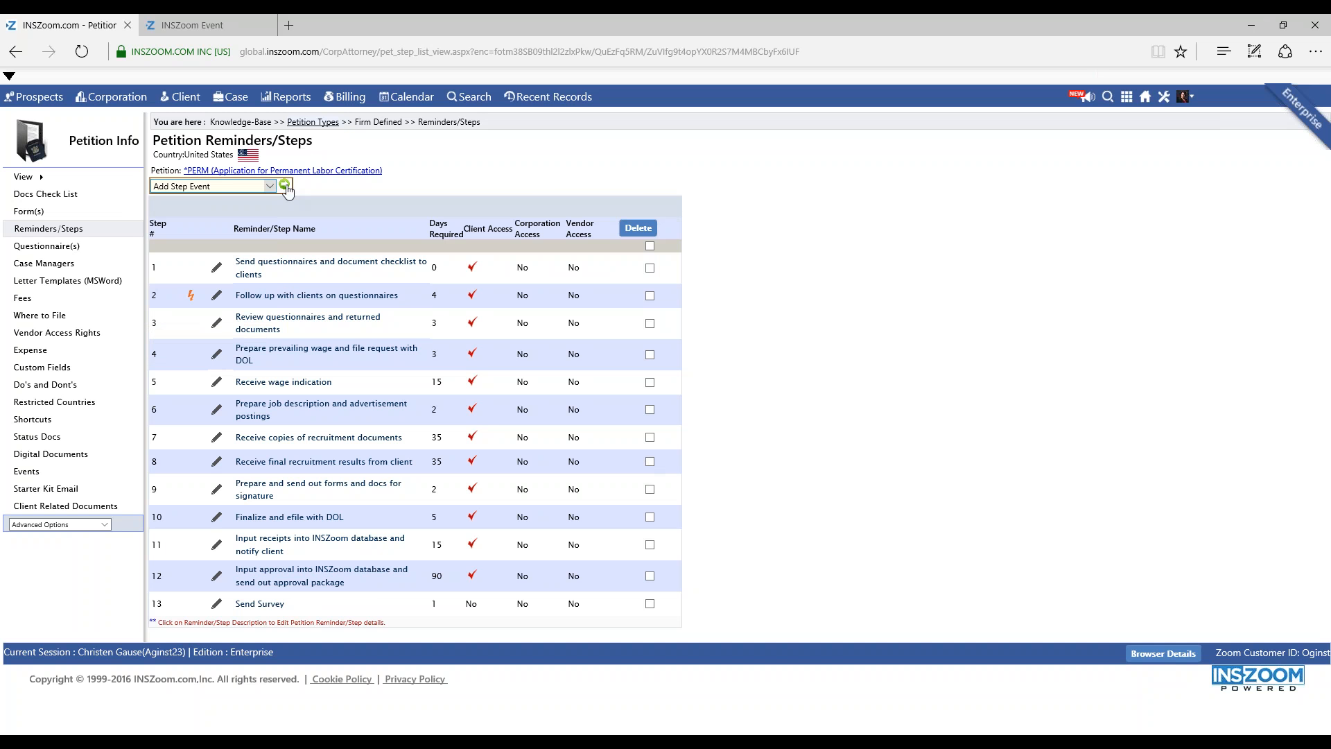
{"action": "left_click_drag", "start_coordinate": [2, 89], "coordinate": [402, 106]}
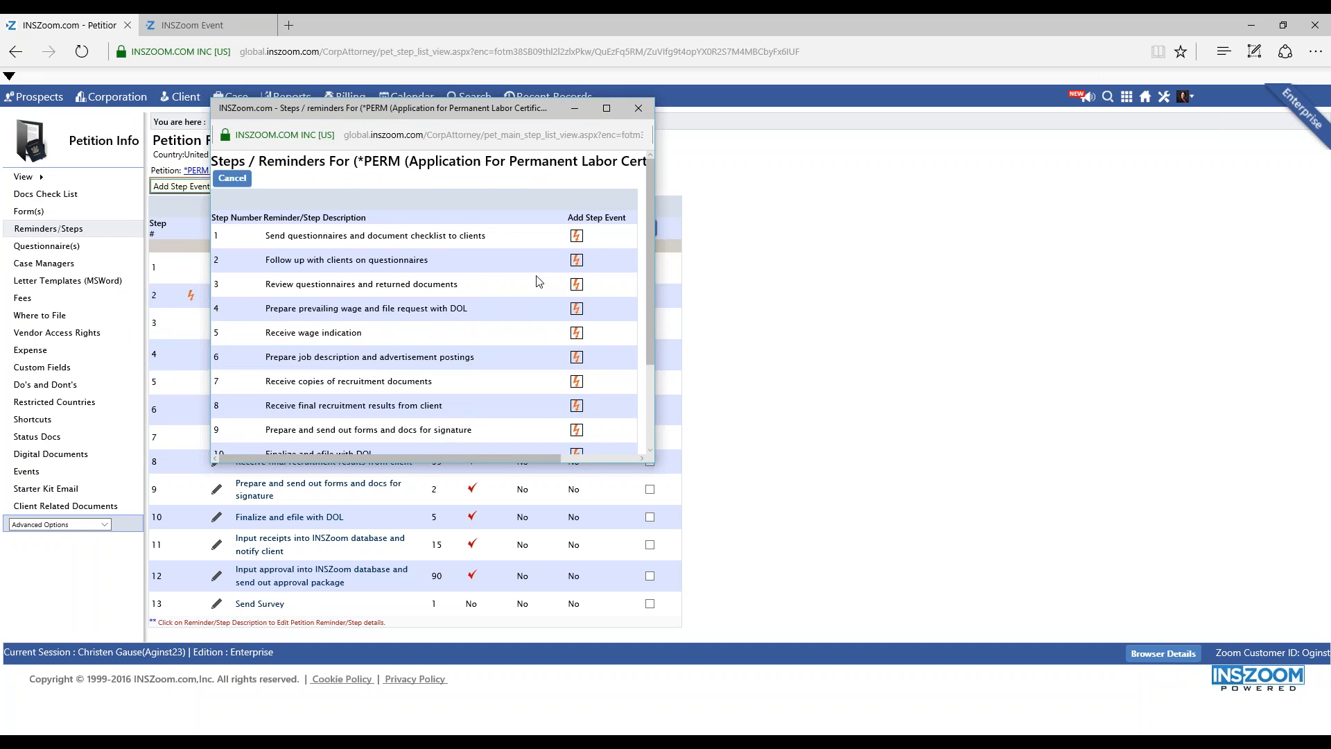
{"action": "scroll", "coordinate": [541, 283], "scroll_direction": "down", "scroll_amount": 3}
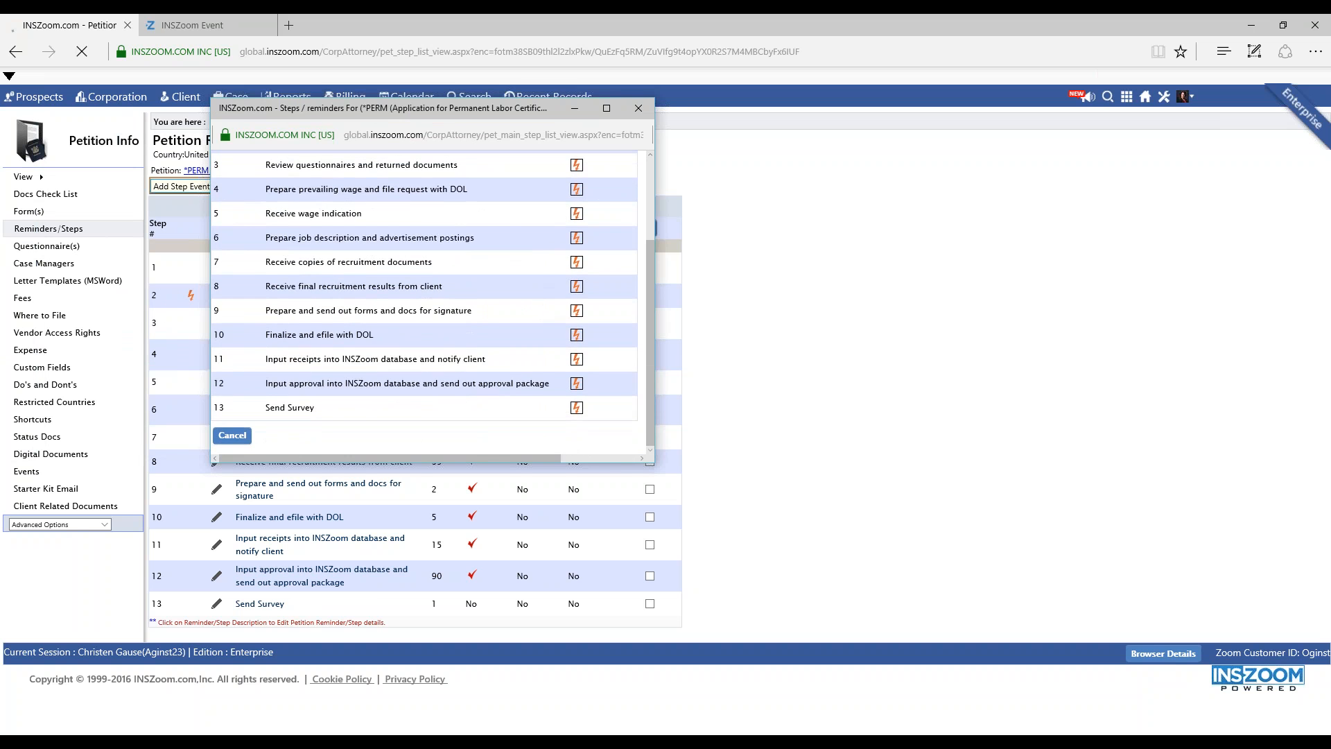
{"action": "left_click", "coordinate": [534, 284]}
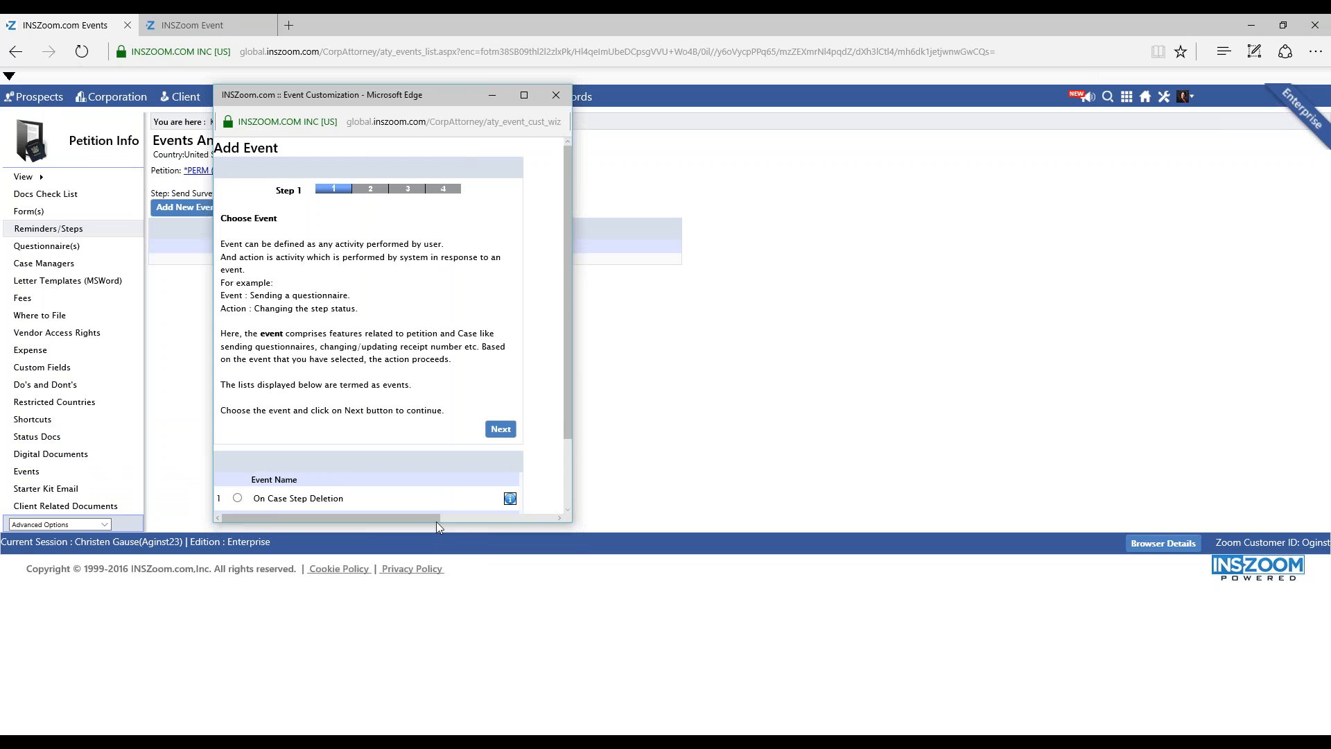
Choose "On Step Status Change to Completed" as the triggering event and continue to the action choice
{"action": "left_click_drag", "start_coordinate": [440, 523], "coordinate": [430, 653]}
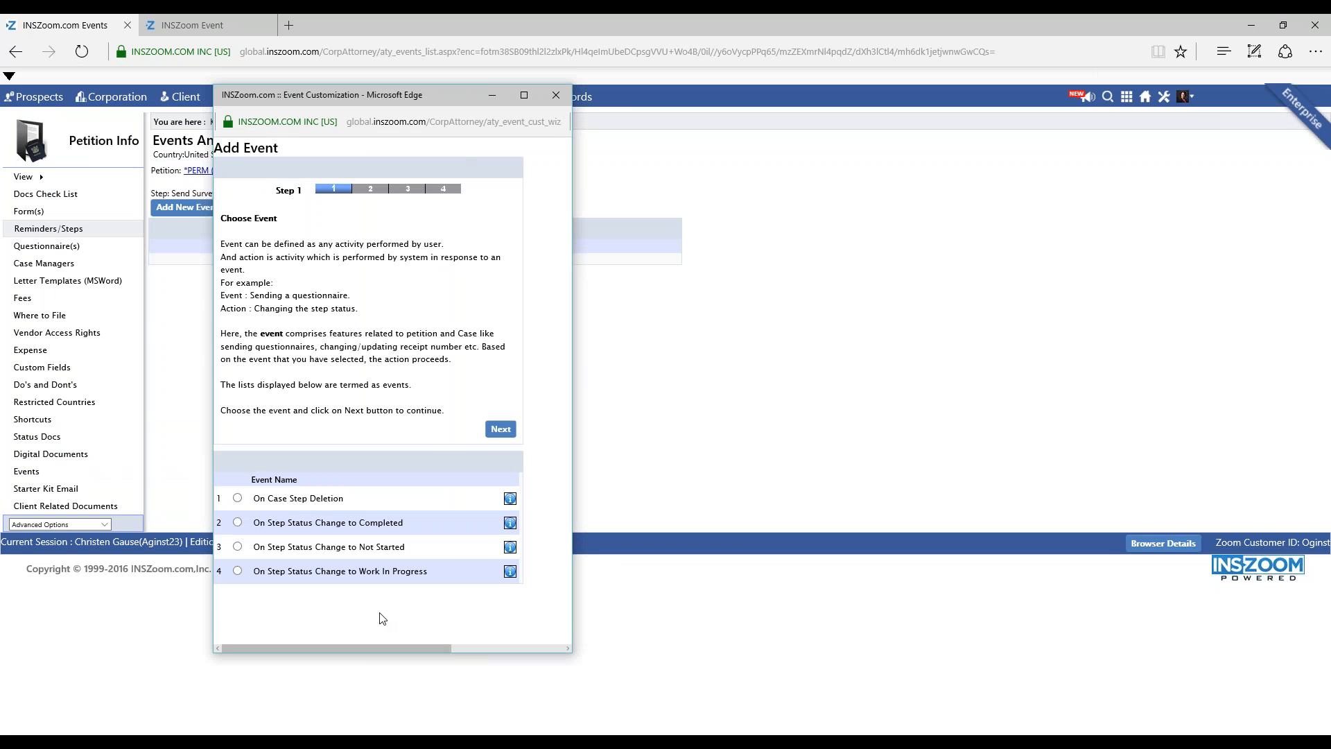
{"action": "left_click", "coordinate": [237, 524]}
{"action": "left_click", "coordinate": [502, 430]}
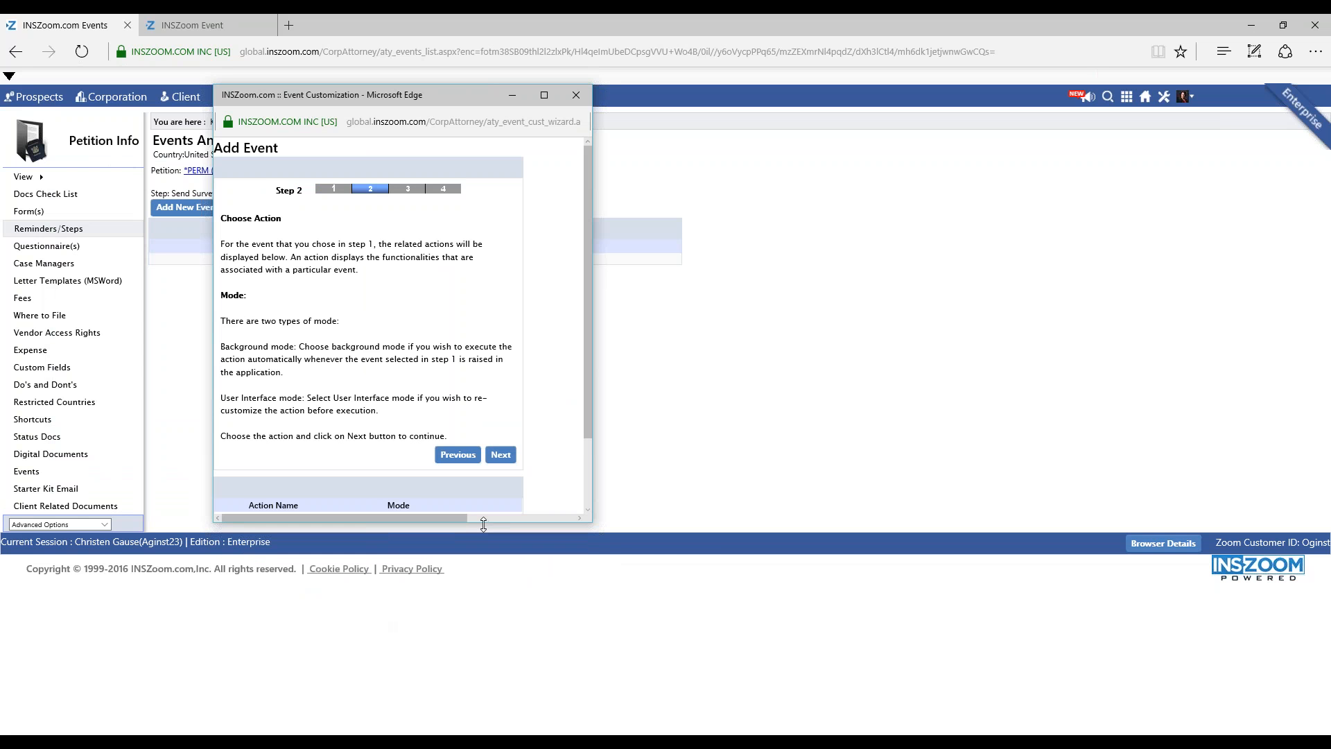
Choose the Send Email action in User Interface mode and continue to its customization stage
{"action": "left_click_drag", "start_coordinate": [483, 523], "coordinate": [451, 663]}
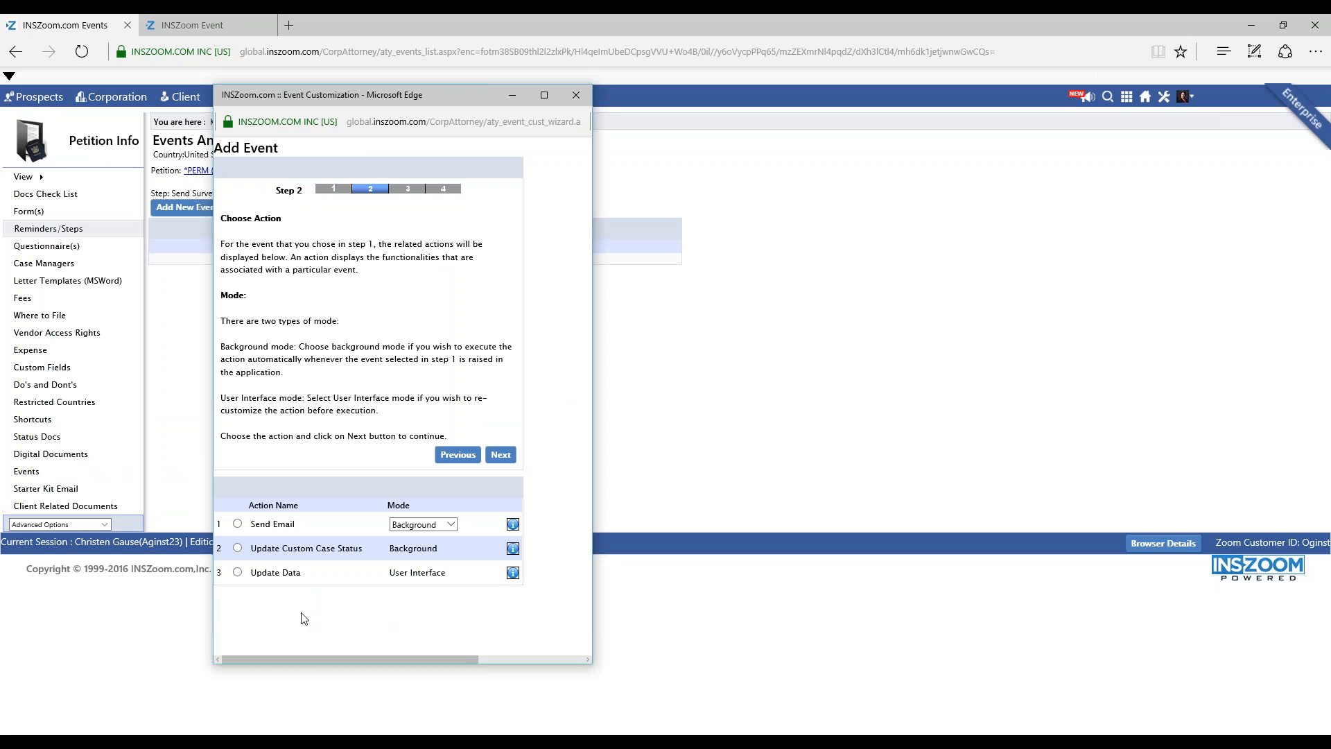
{"action": "left_click", "coordinate": [237, 524]}
{"action": "left_click", "coordinate": [421, 526]}
{"action": "left_click", "coordinate": [423, 536]}
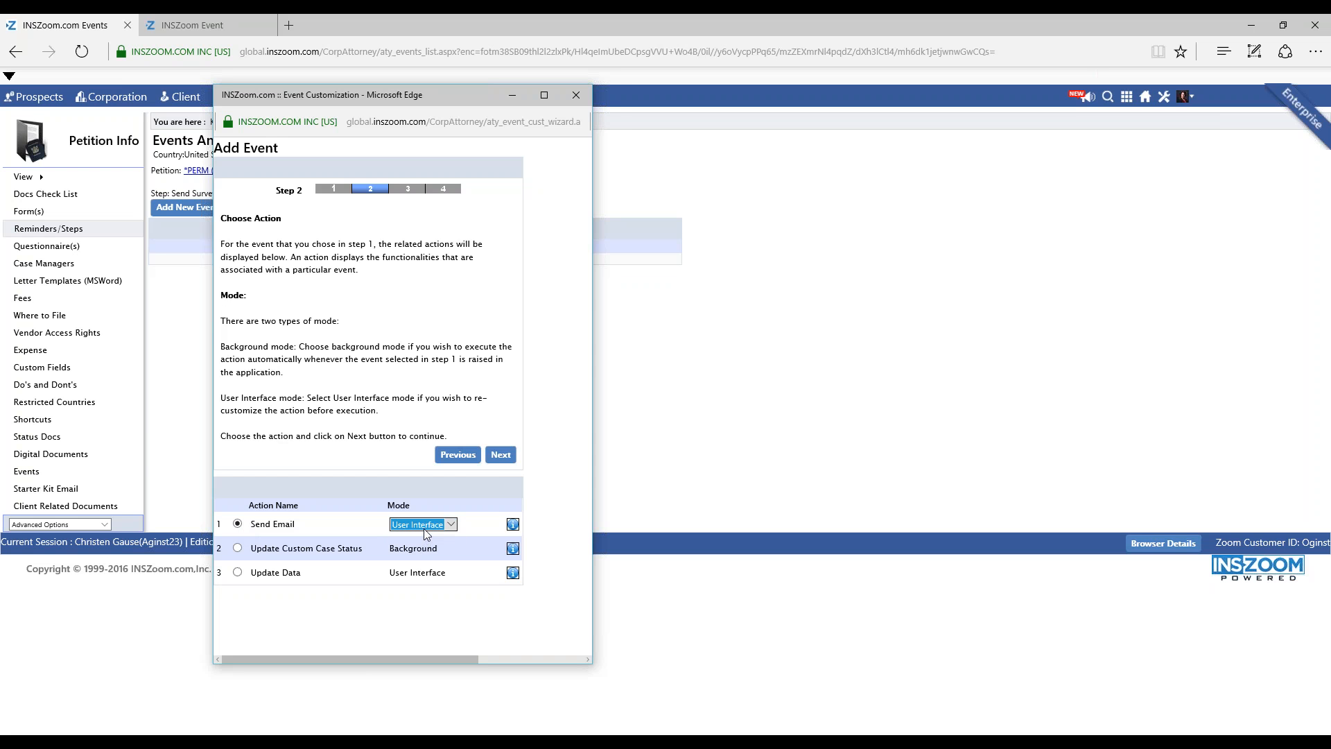
{"action": "left_click", "coordinate": [500, 455]}
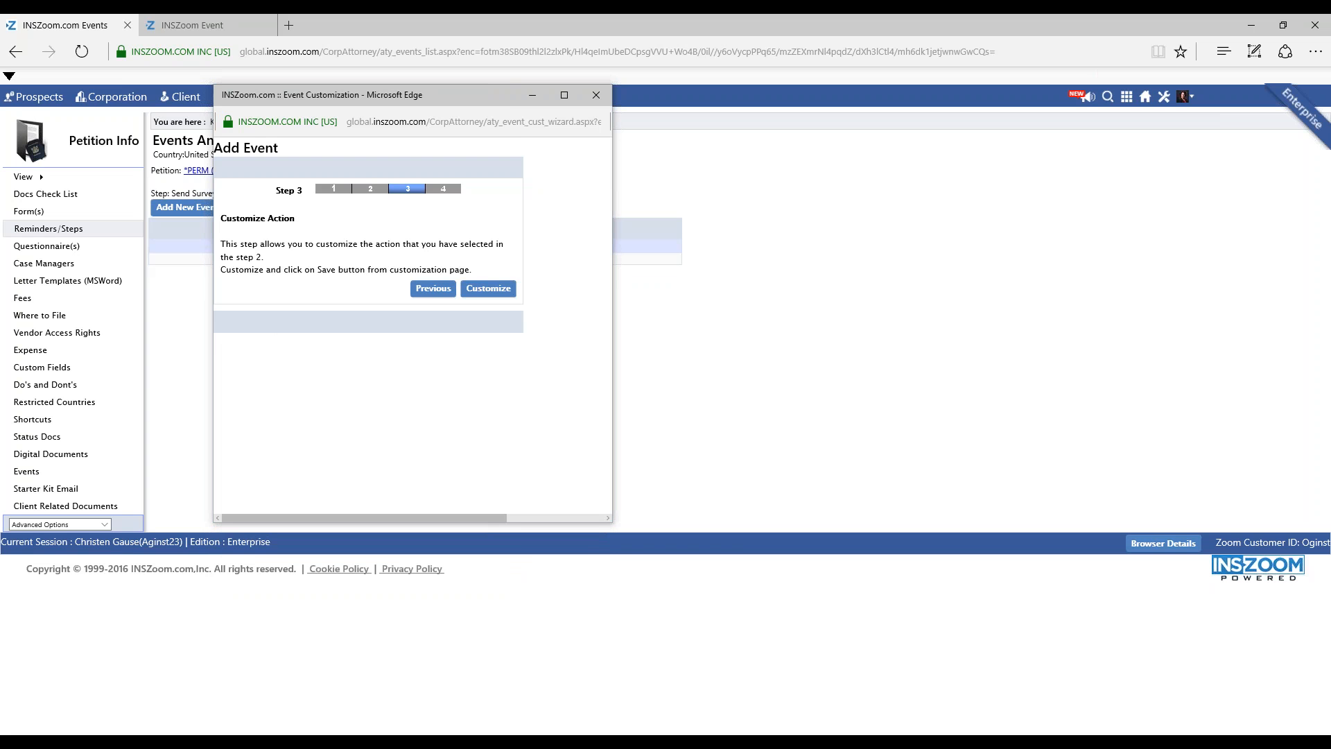
Open the Send Email action for customization, enlarge the email form, and make the client the TO recipient
{"action": "left_click", "coordinate": [488, 289]}
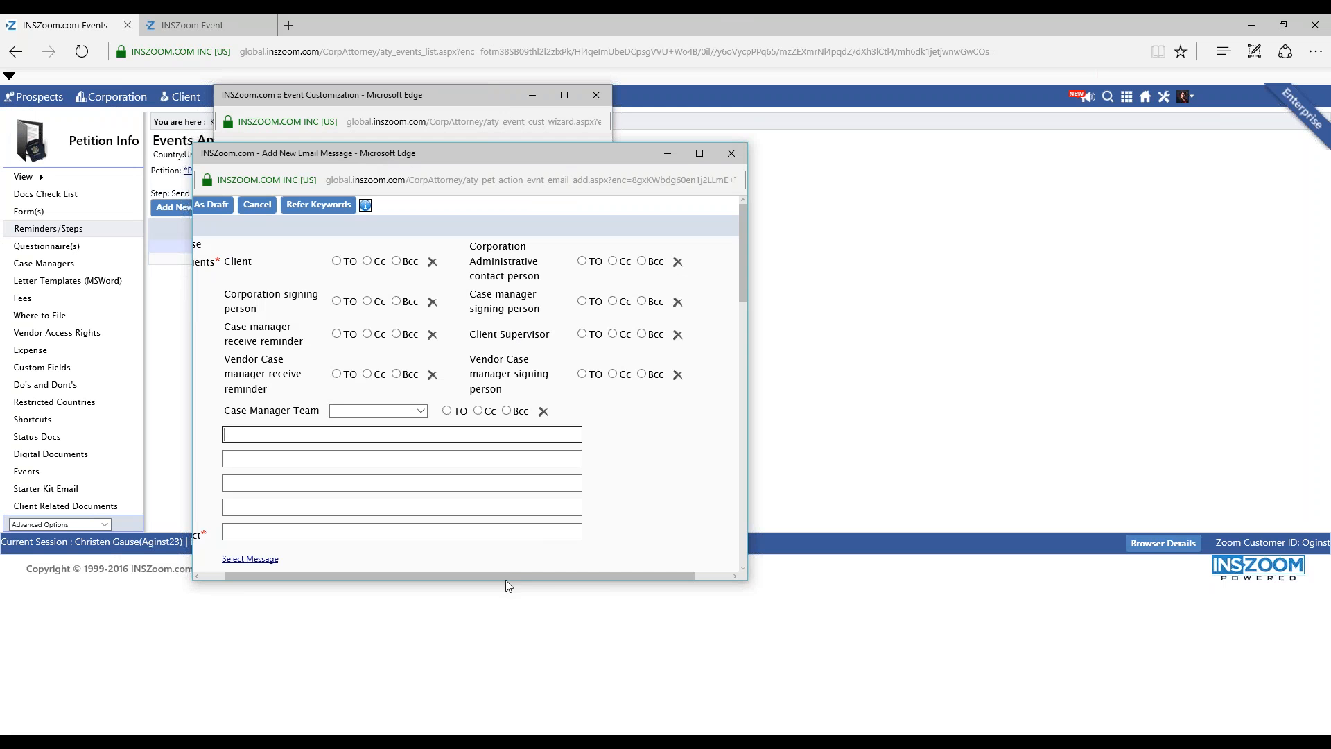
{"action": "left_click_drag", "start_coordinate": [508, 587], "coordinate": [511, 713]}
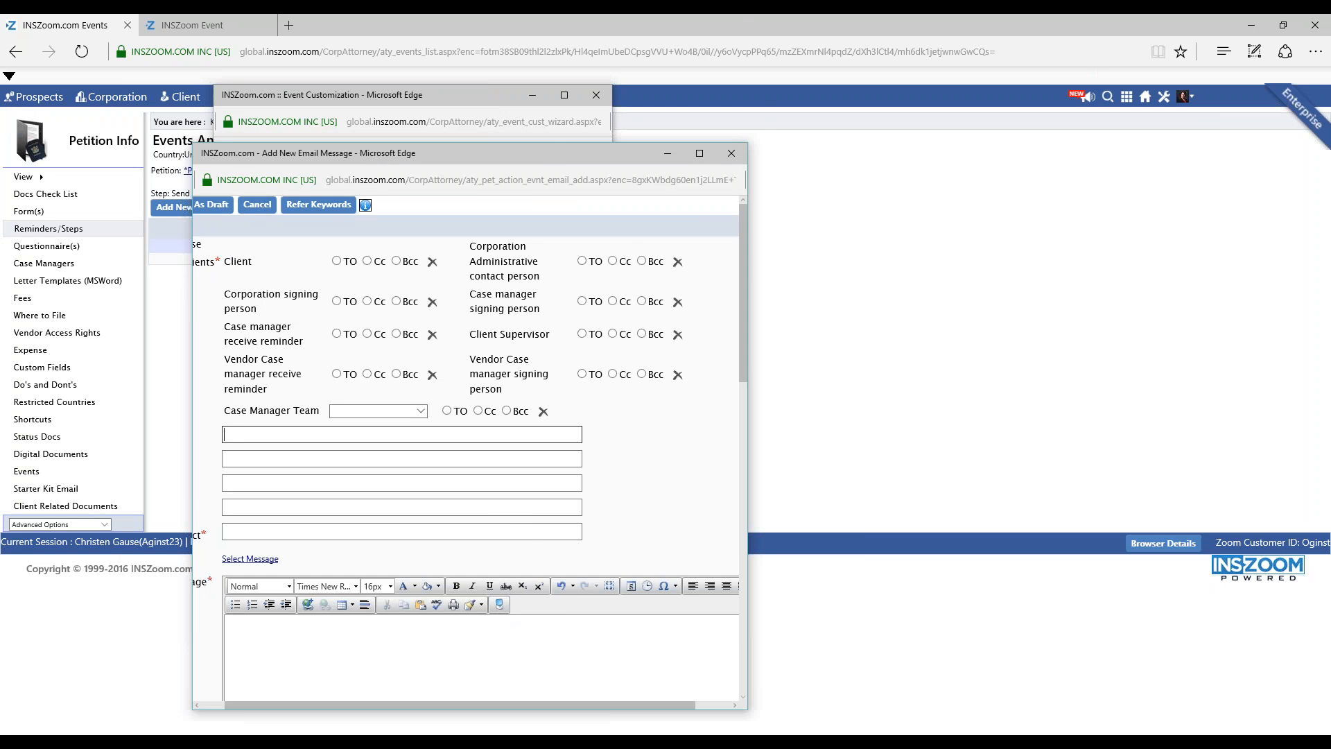
{"action": "left_click_drag", "start_coordinate": [558, 153], "coordinate": [531, 52]}
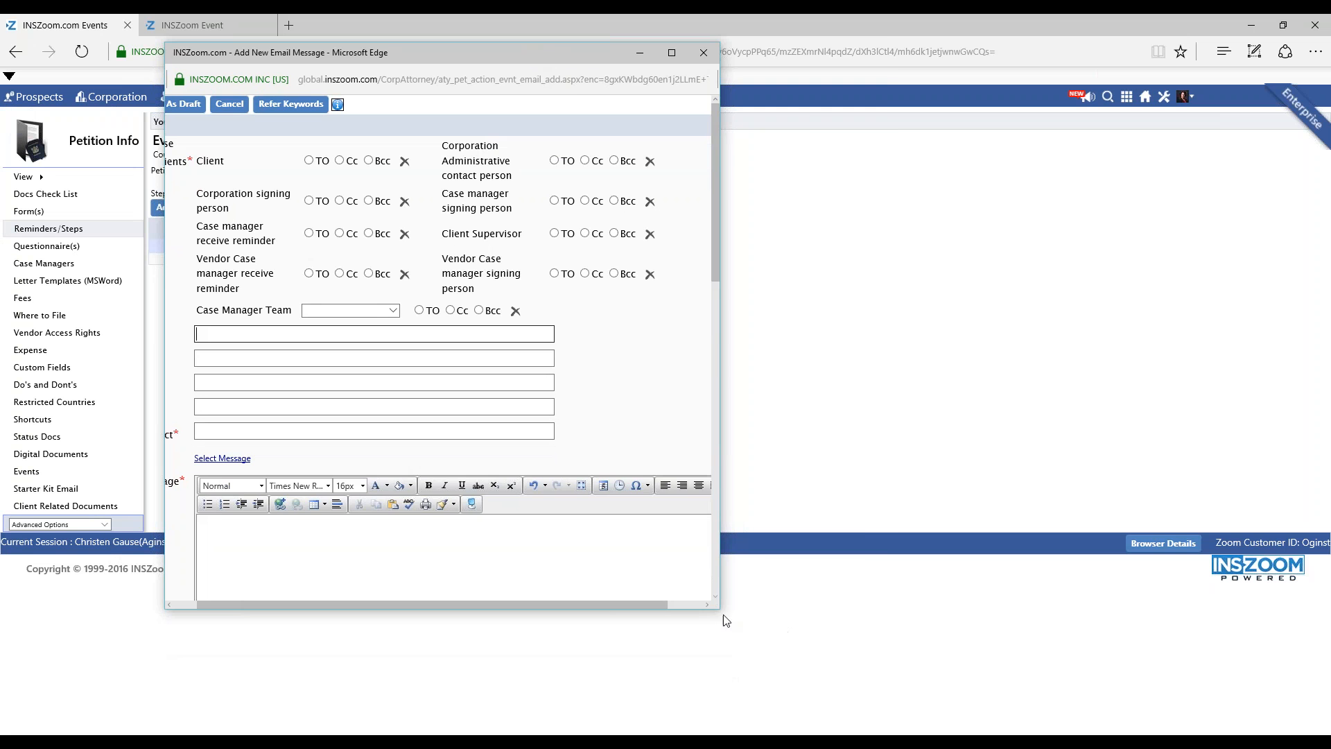
{"action": "left_click_drag", "start_coordinate": [720, 609], "coordinate": [879, 725]}
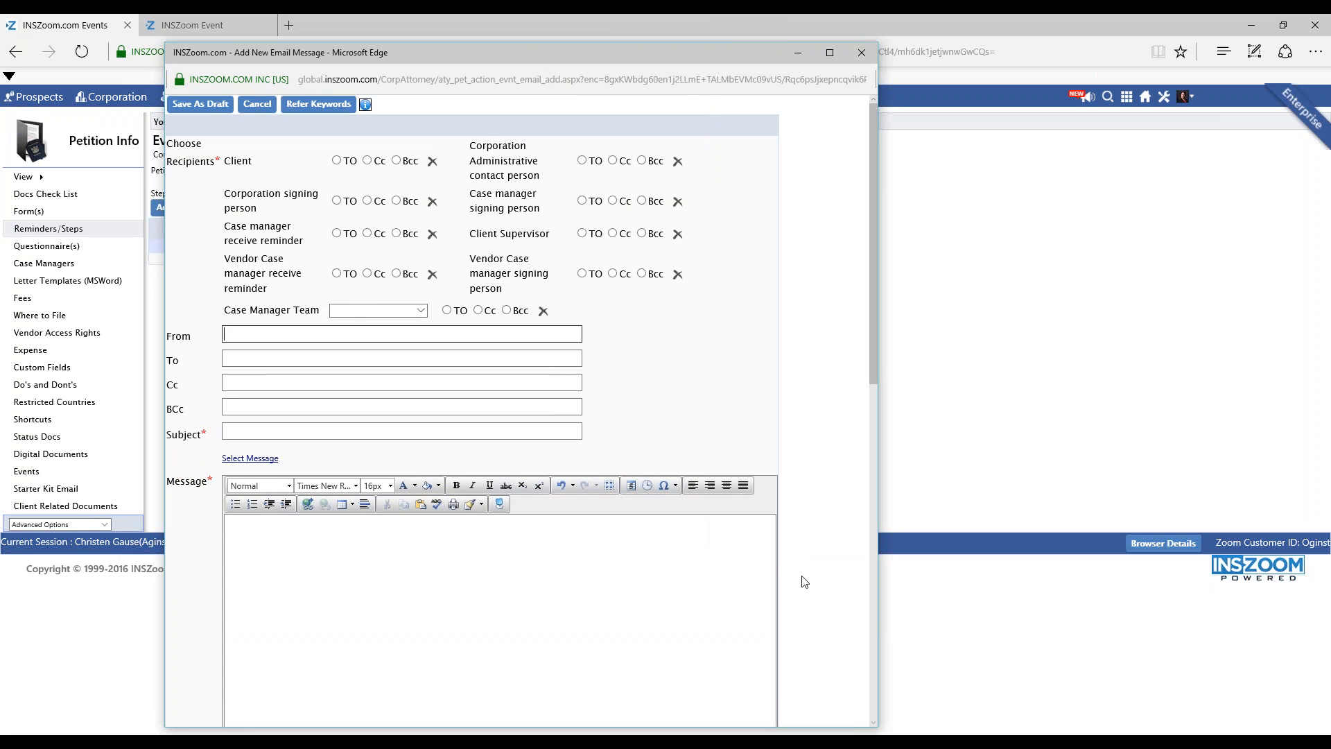
{"action": "left_click", "coordinate": [337, 162]}
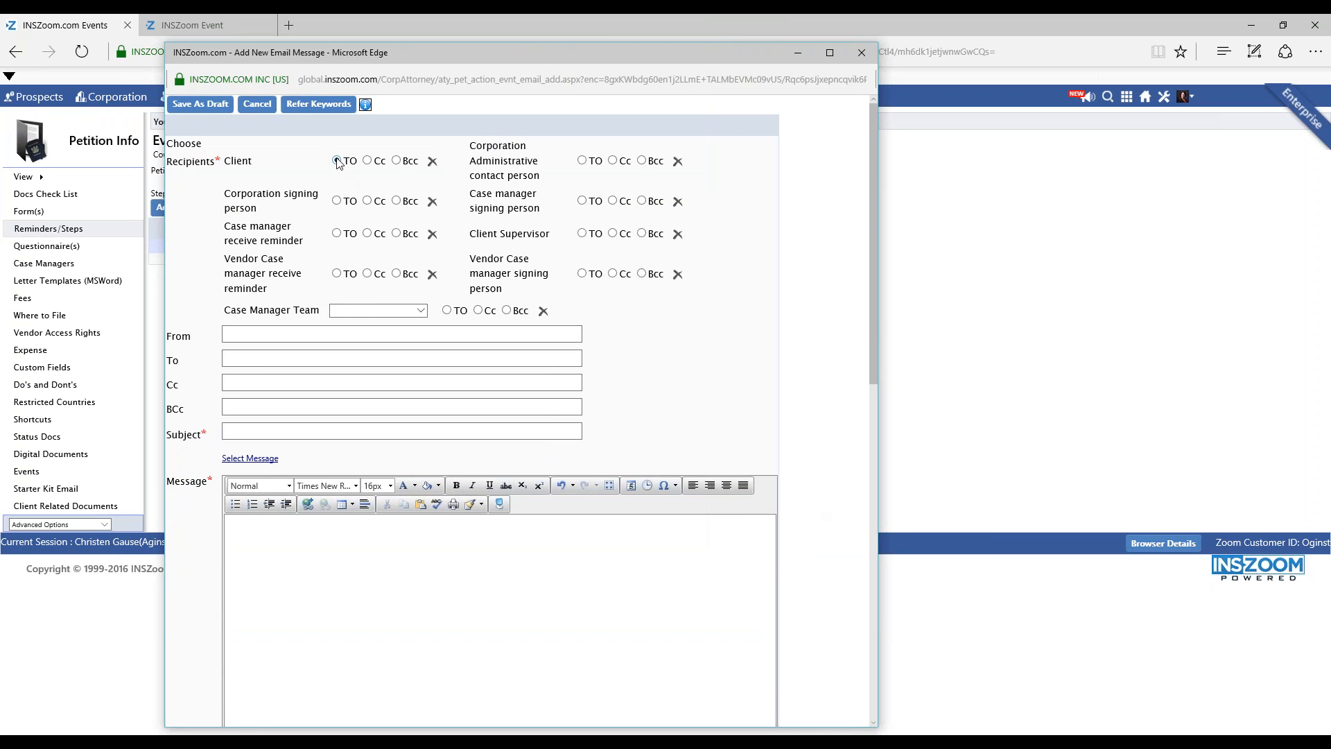
Enter the email subject "[[Corp_Name]] | [[Client_Fname]] [[Client_Lname]] | [[Case_Desc]]"
{"action": "left_click", "coordinate": [257, 435]}
{"action": "left_click", "coordinate": [257, 431]}
{"action": "left_click", "coordinate": [274, 455]}
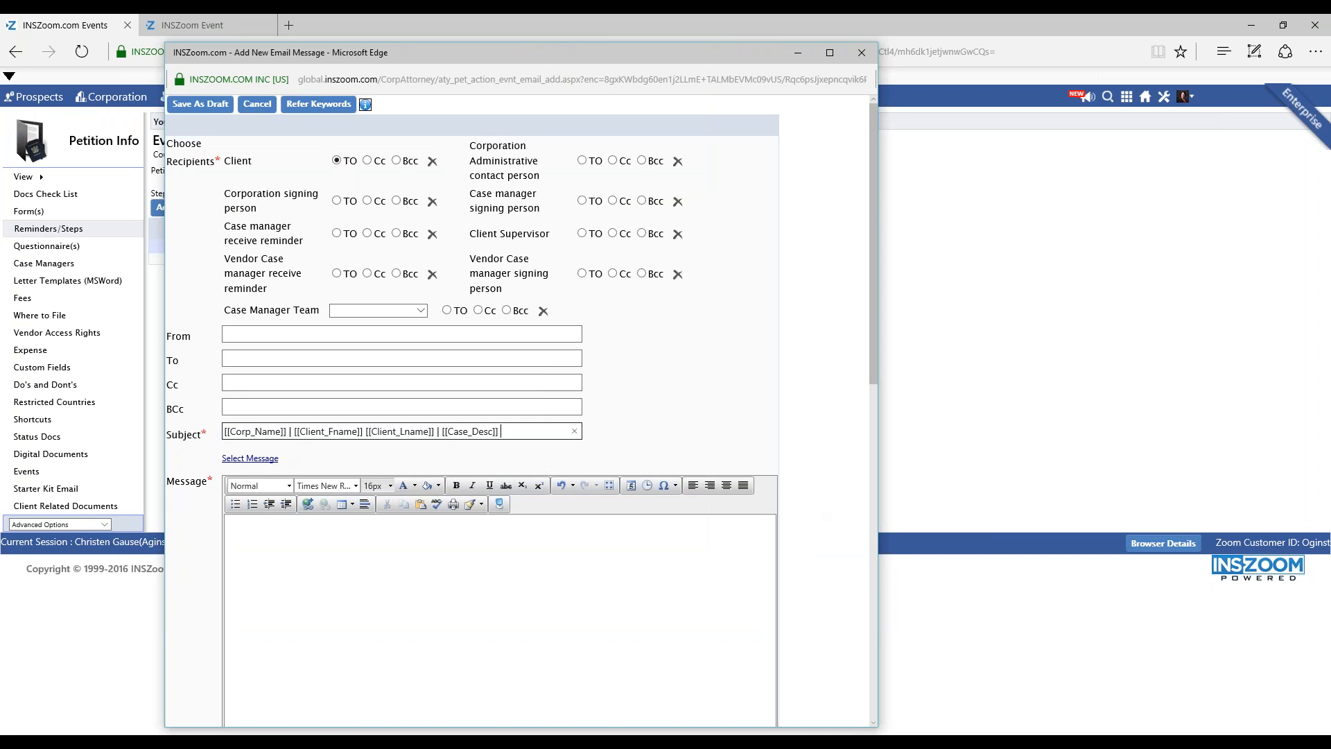
Begin the email message with the greeting "Dear Mr. [[Client_Lname]],", reusing the last-name keyword from the subject
{"action": "left_click", "coordinate": [372, 460]}
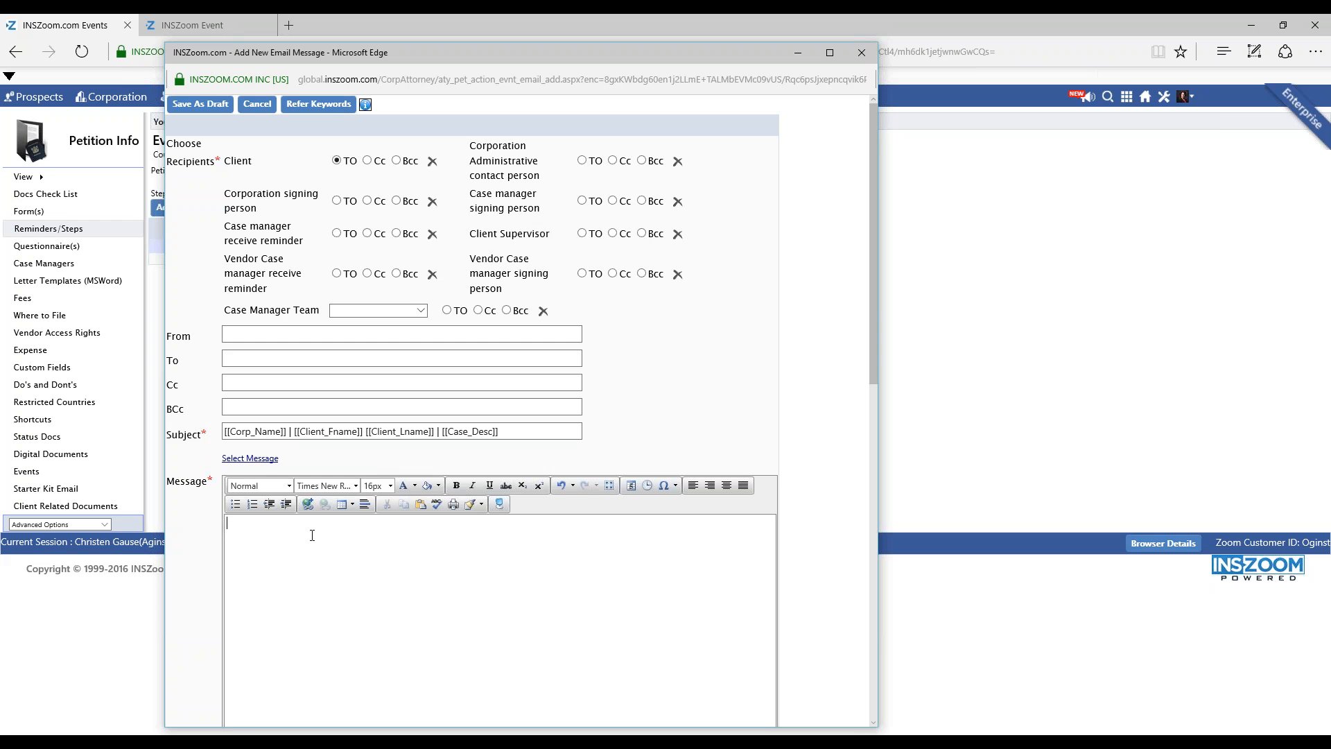
{"action": "type", "text": "ear"}
{"action": "type", "text": "M"}
{"action": "key", "text": "BackSpace"}
{"action": "type", "text": "Mr."}
{"action": "left_click", "coordinate": [437, 430]}
{"action": "left_click_drag", "start_coordinate": [437, 430], "coordinate": [298, 517]}
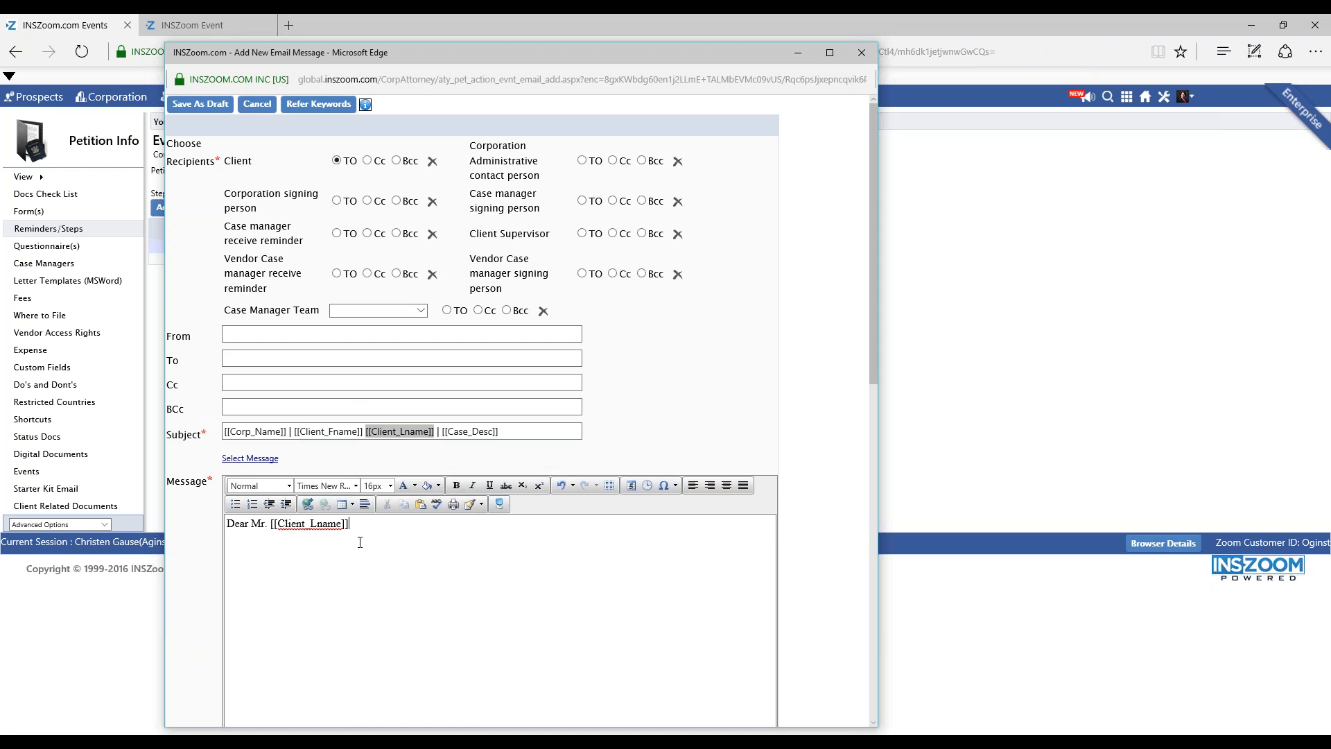
{"action": "type", "text": ". [[Client_Lname]],  "}
Start the message body with "Thank you for choosing our law firm to assist you."
{"action": "type", "text": "Thank you for cho"}
{"action": "type", "text": "osing our law "}
{"action": "type", "text": "firm to assist "}
{"action": "type", "text": "you."}
Add the sentence "In order for us to continue to improve we would like to get your feedback on our services"
{"action": "type", "text": "  In order for "}
{"action": "type", "text": "us to continue to i"}
{"action": "type", "text": "mprove we would l"}
{"action": "type", "text": "ike to get your "}
{"action": "type", "text": "feedback on o"}
{"action": "type", "text": "ur serviced"}
{"action": "key", "text": "BackSpace"}
{"action": "type", "text": "s. I"}
{"action": "key", "text": "BackSpace"}
{"action": "key", "text": "BackSpace"}
{"action": "key", "text": "BackSpace"}
End the message with "Please click the link to complete the survey." and review the remaining email options
{"action": "type", "text": ".  Please click the link to complete the survey."}
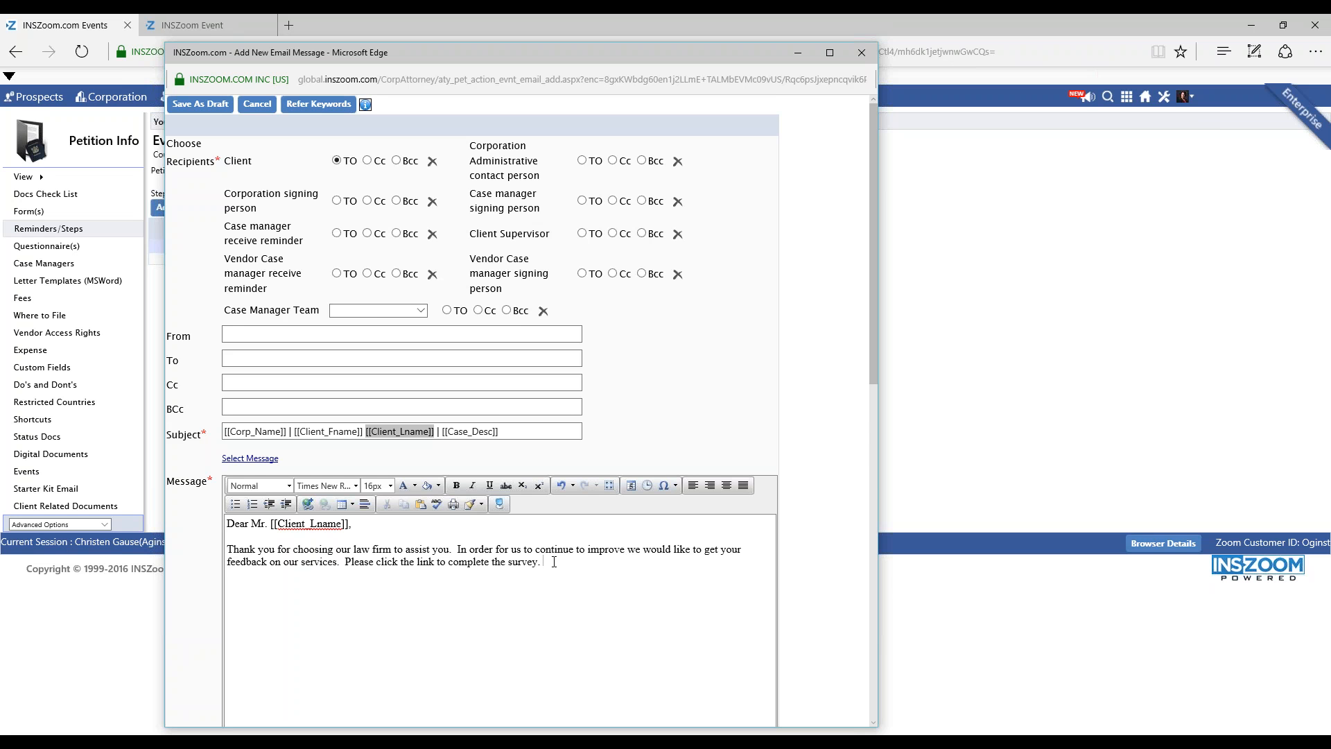
{"action": "scroll", "coordinate": [558, 560], "scroll_direction": "down", "scroll_amount": 3}
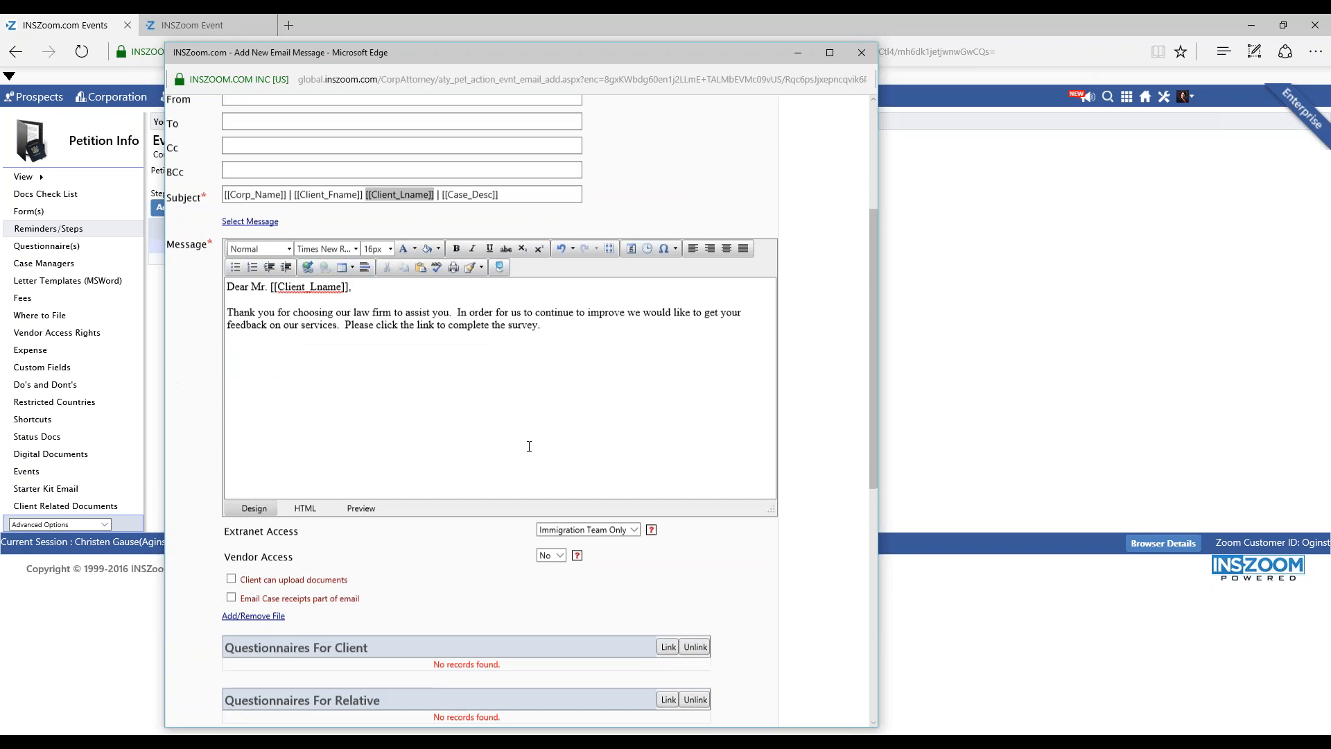
{"action": "scroll", "coordinate": [516, 422], "scroll_direction": "up", "scroll_amount": 3}
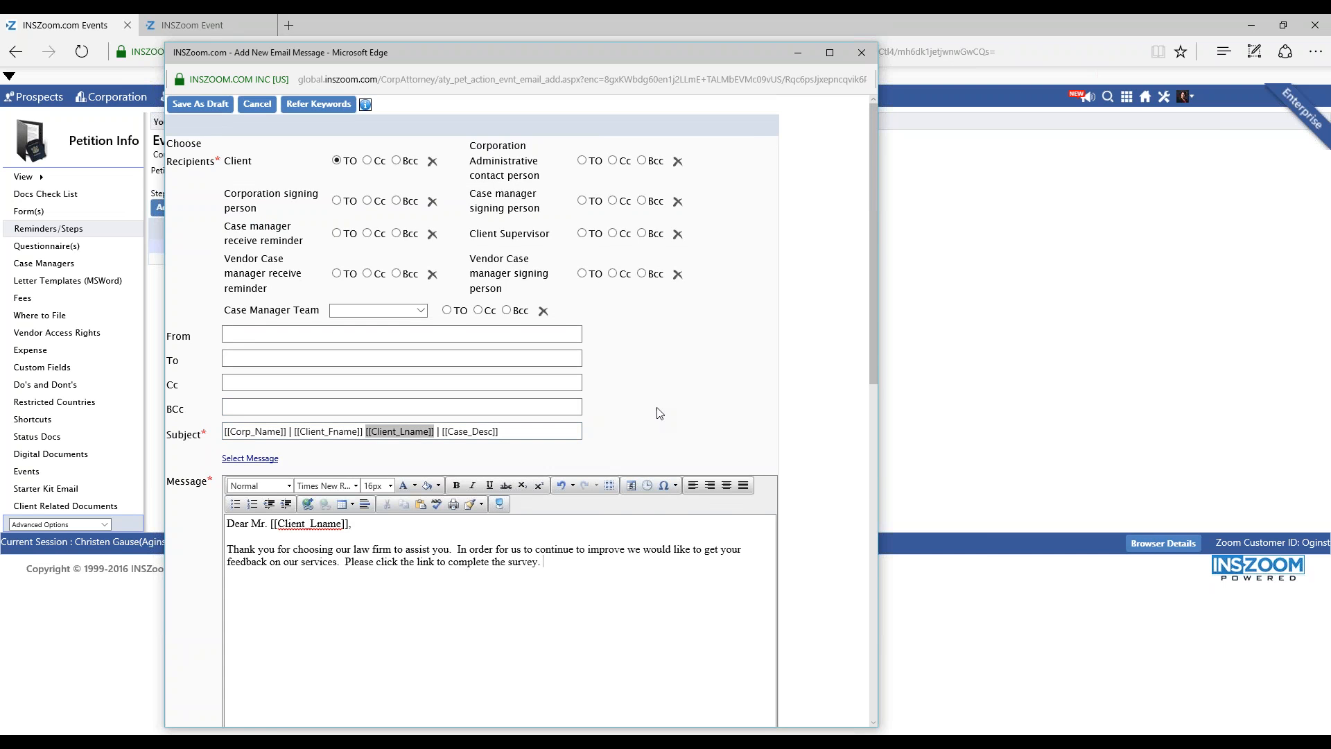
Clear the default signature from the survey email and save the message as a draft
{"action": "scroll", "coordinate": [552, 414], "scroll_direction": "down", "scroll_amount": 3}
{"action": "scroll", "coordinate": [552, 415], "scroll_direction": "down", "scroll_amount": 3}
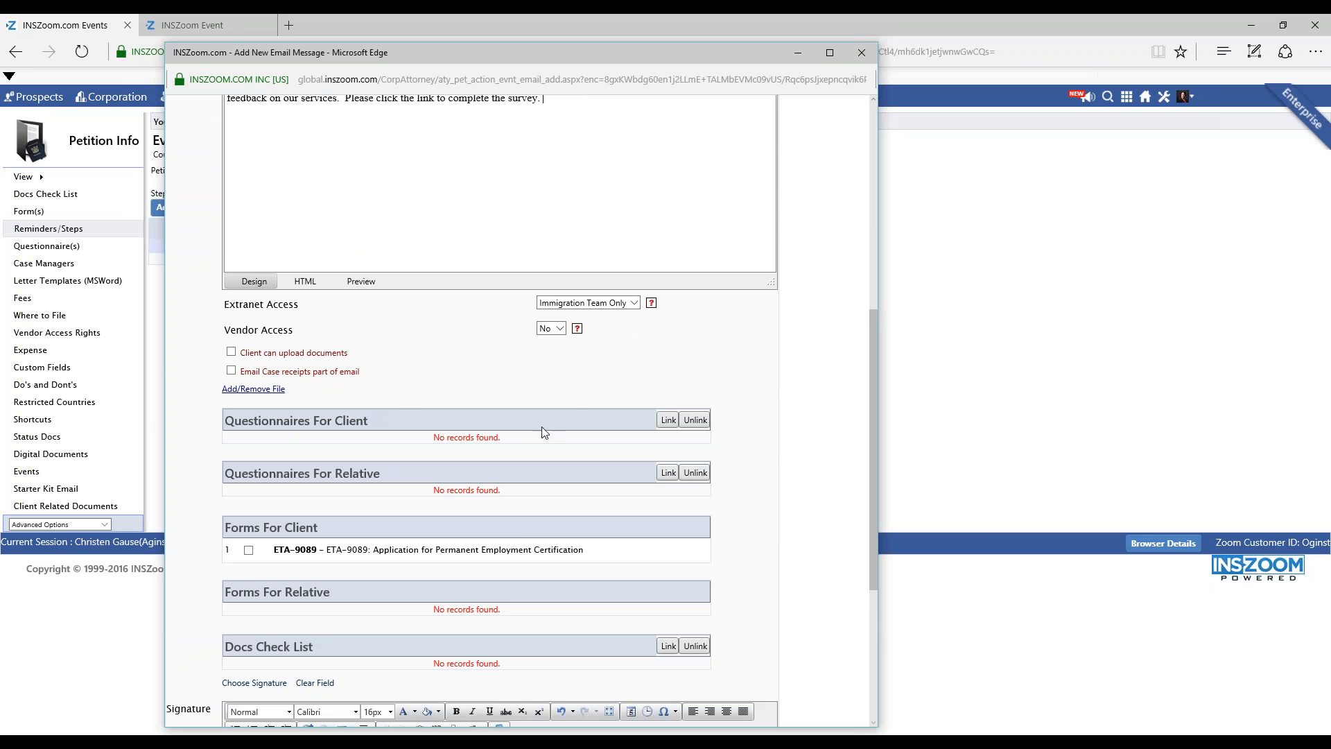
{"action": "scroll", "coordinate": [350, 396], "scroll_direction": "down", "scroll_amount": 1}
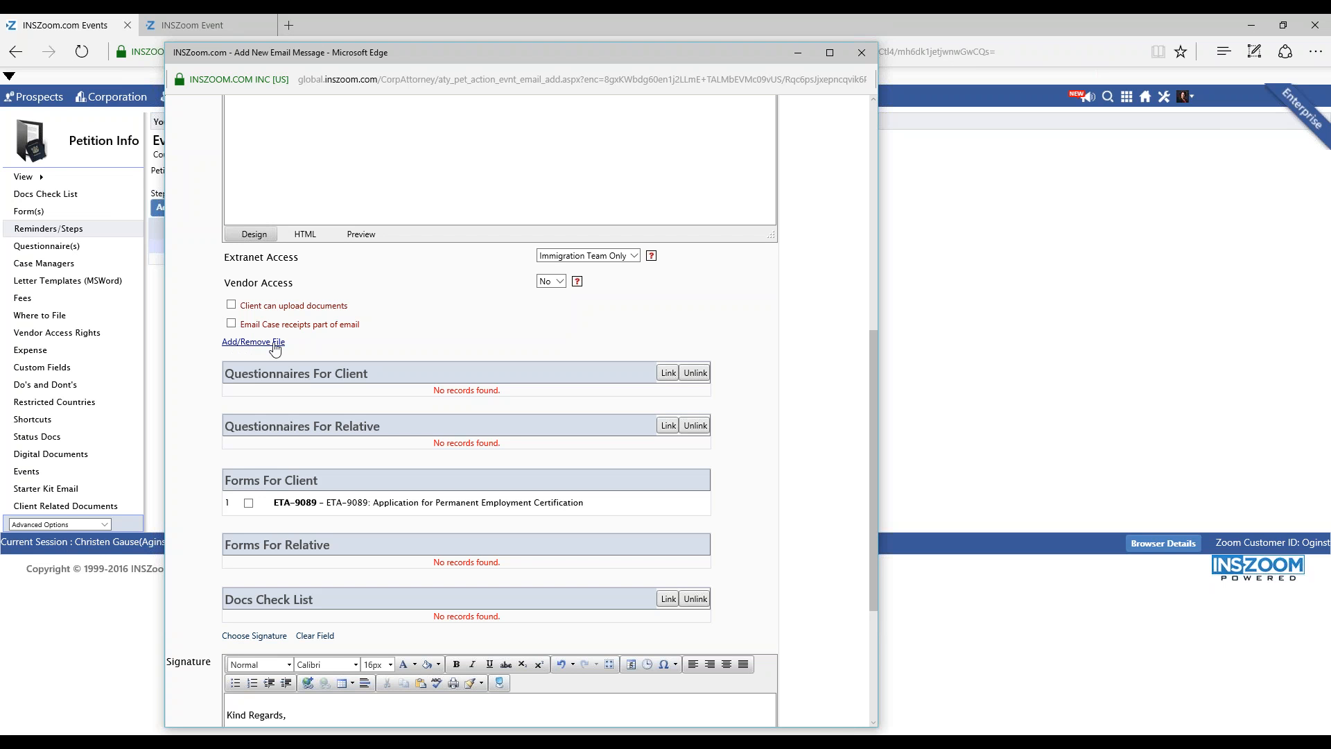
{"action": "scroll", "coordinate": [559, 387], "scroll_direction": "down", "scroll_amount": 1}
{"action": "scroll", "coordinate": [560, 387], "scroll_direction": "down", "scroll_amount": 3}
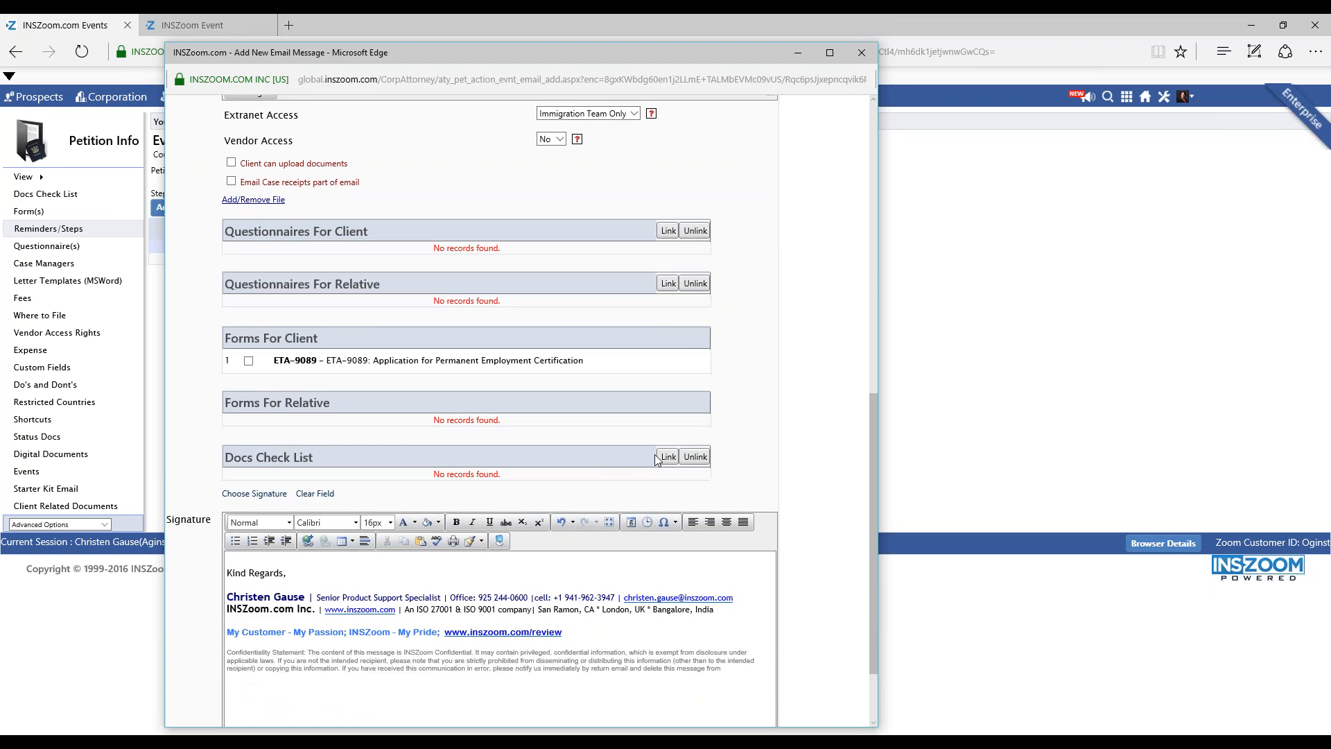
{"action": "scroll", "coordinate": [529, 495], "scroll_direction": "down", "scroll_amount": 1}
{"action": "left_click", "coordinate": [471, 582]}
{"action": "key", "text": "ctrl+a"}
{"action": "key", "text": "Delete"}
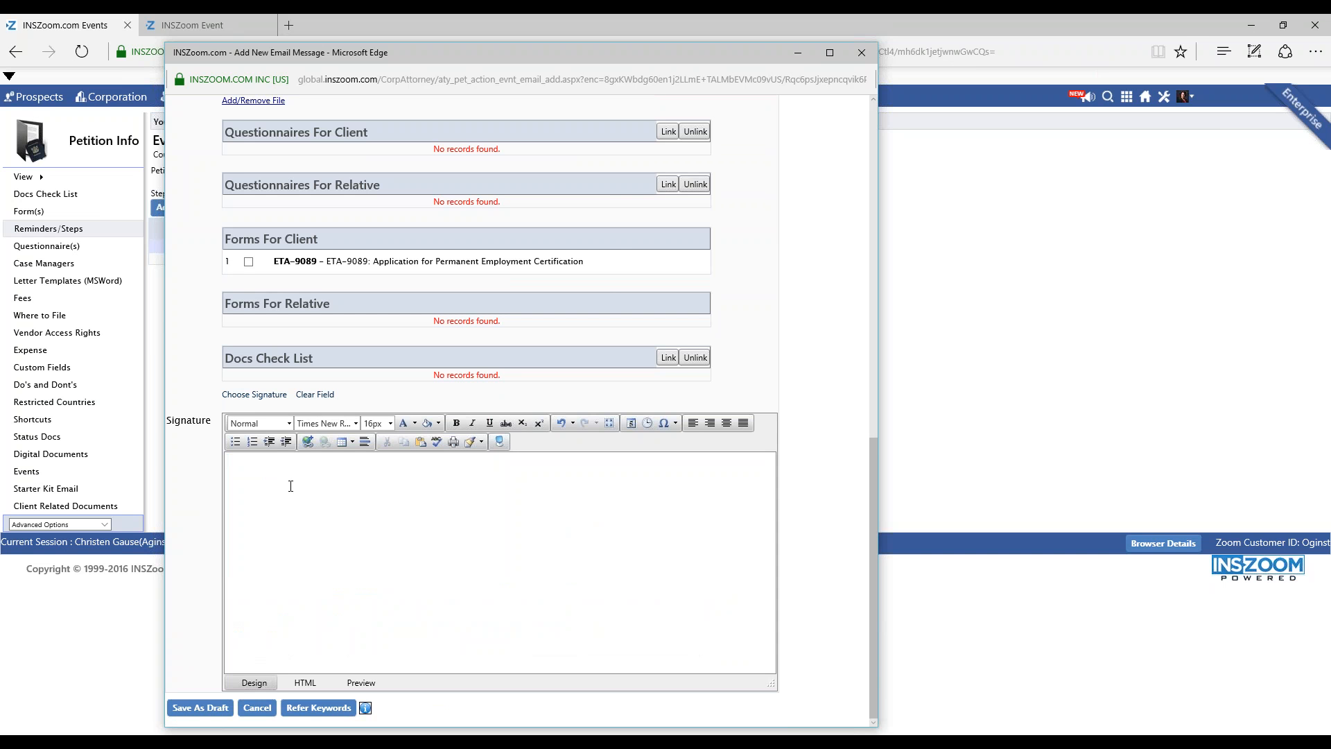
{"action": "scroll", "coordinate": [312, 516], "scroll_direction": "up", "scroll_amount": 10}
{"action": "left_click", "coordinate": [208, 104]}
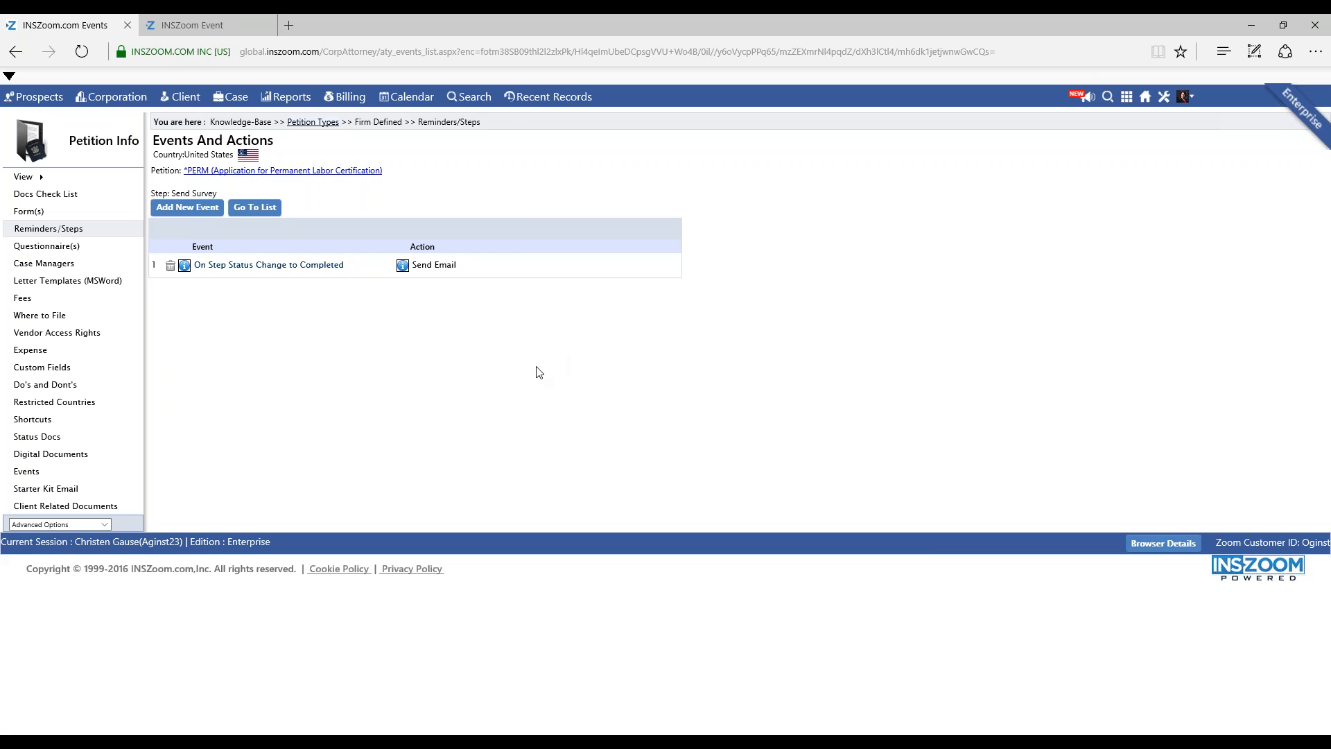
Open the most recently visited client's profile and start adding a case to that client
{"action": "left_click", "coordinate": [525, 98]}
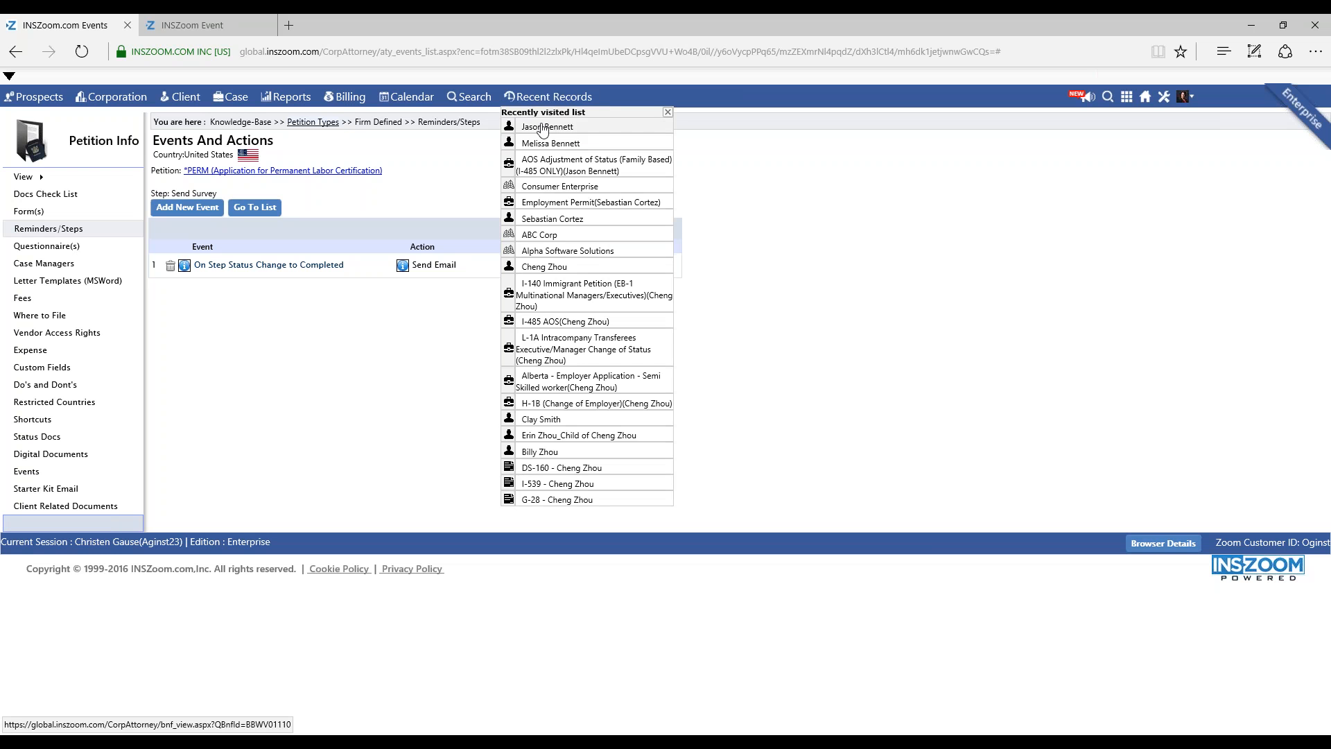
{"action": "left_click", "coordinate": [543, 127]}
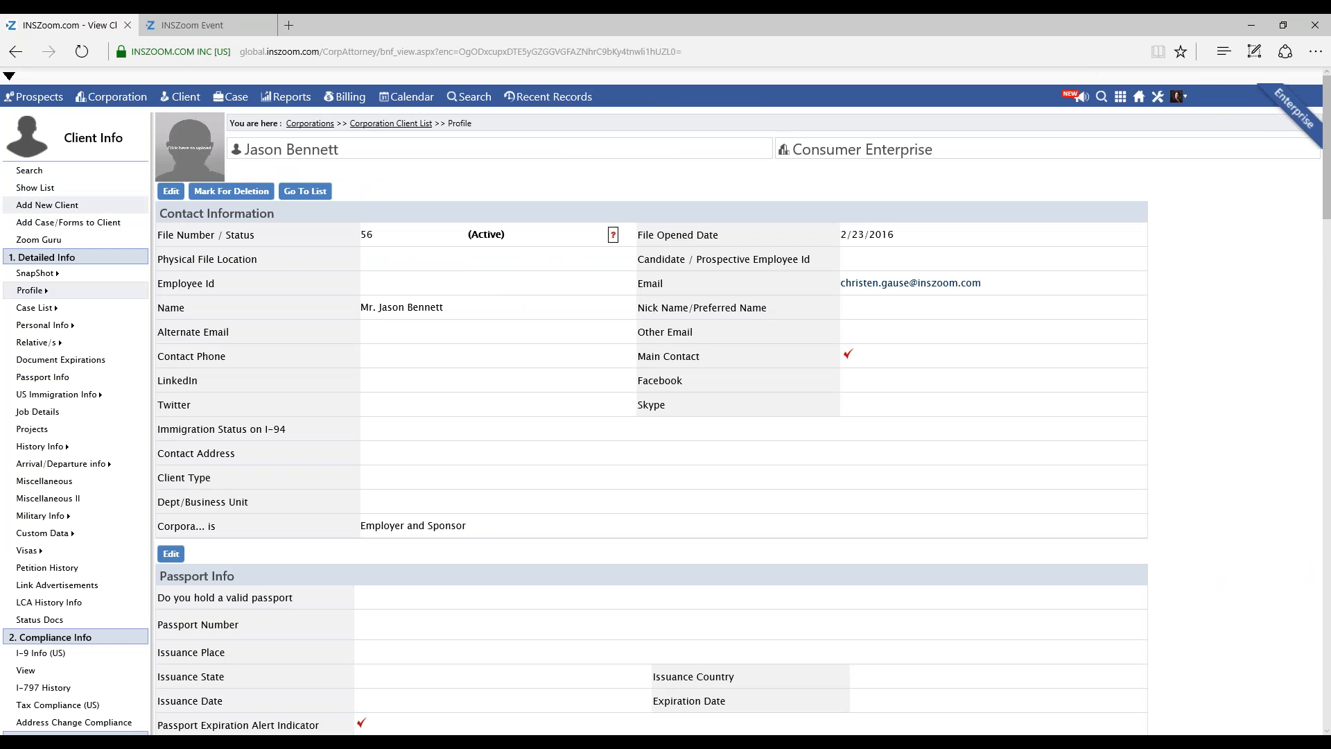
{"action": "left_click", "coordinate": [40, 224]}
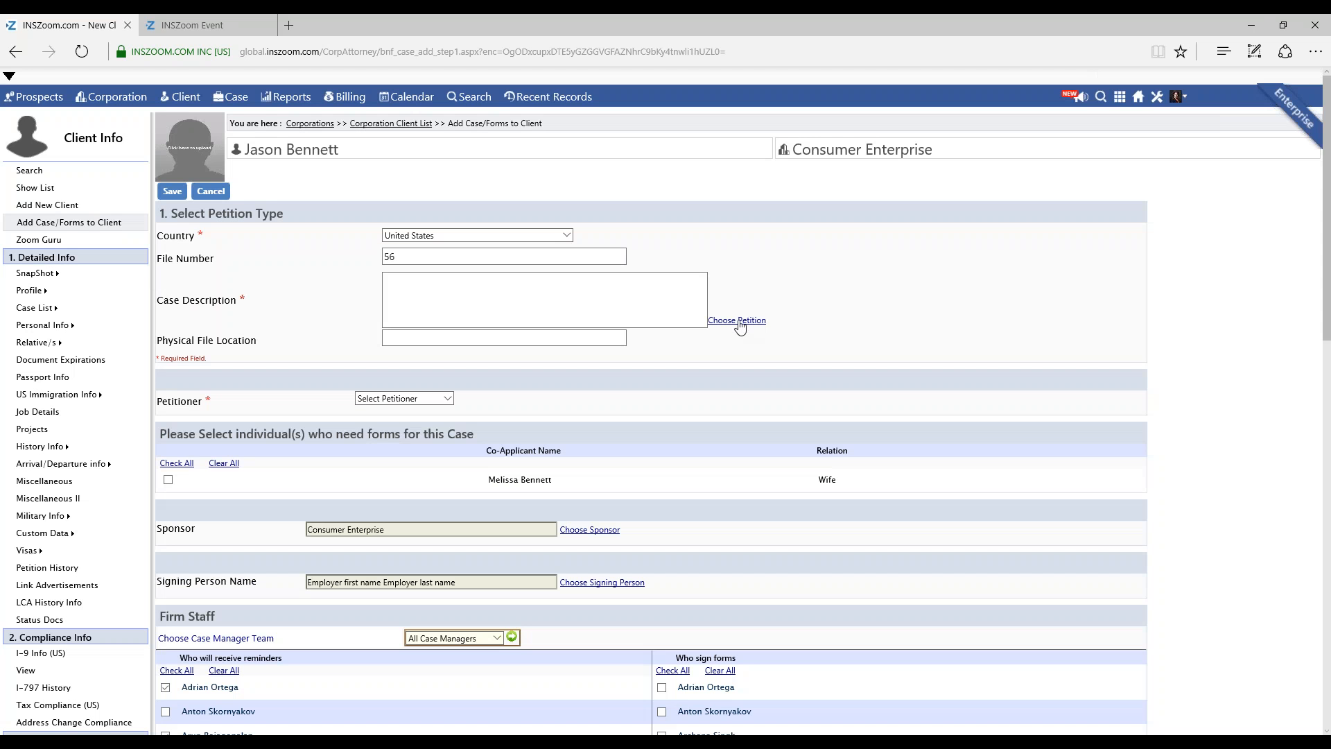
Choose the *PERM (Application for Permanent Labor Certification) petition template for the case and copy the petition name into its description
{"action": "left_click", "coordinate": [737, 320]}
{"action": "left_click_drag", "start_coordinate": [565, 137], "coordinate": [585, 155]}
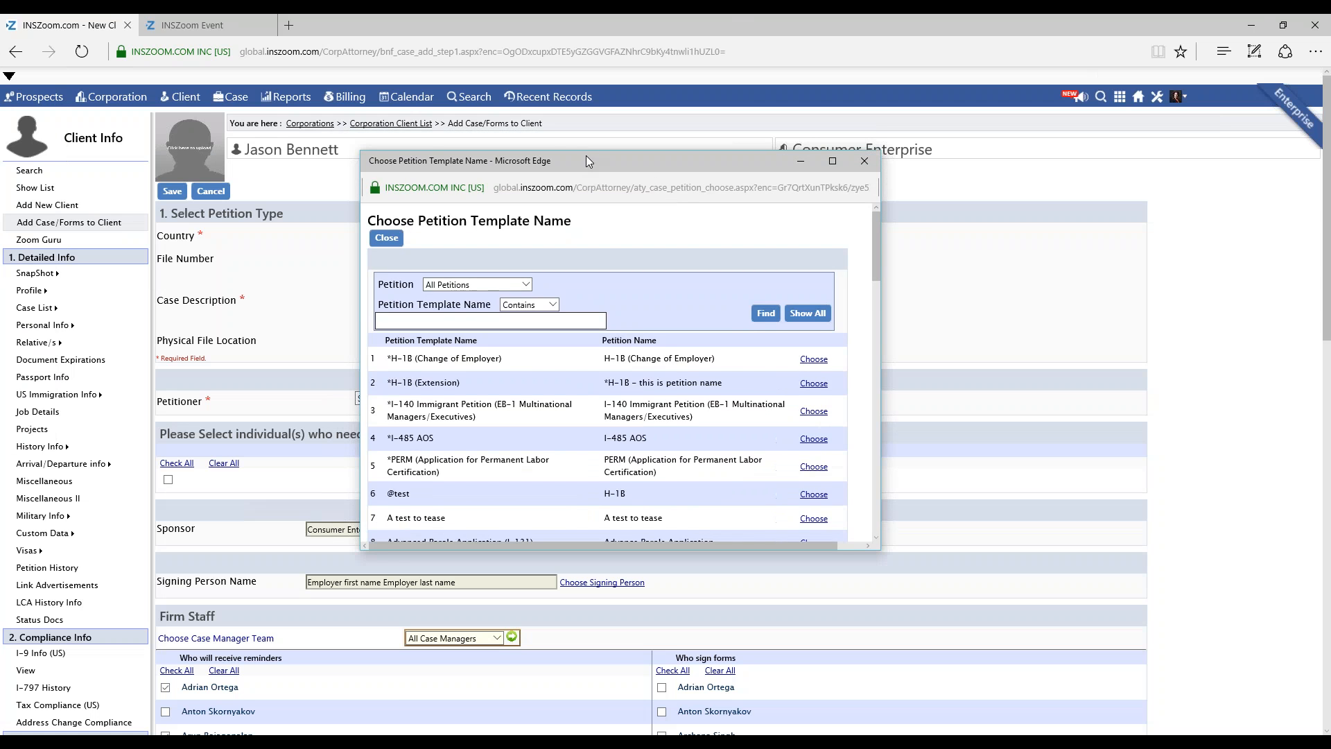
{"action": "left_click", "coordinate": [812, 467]}
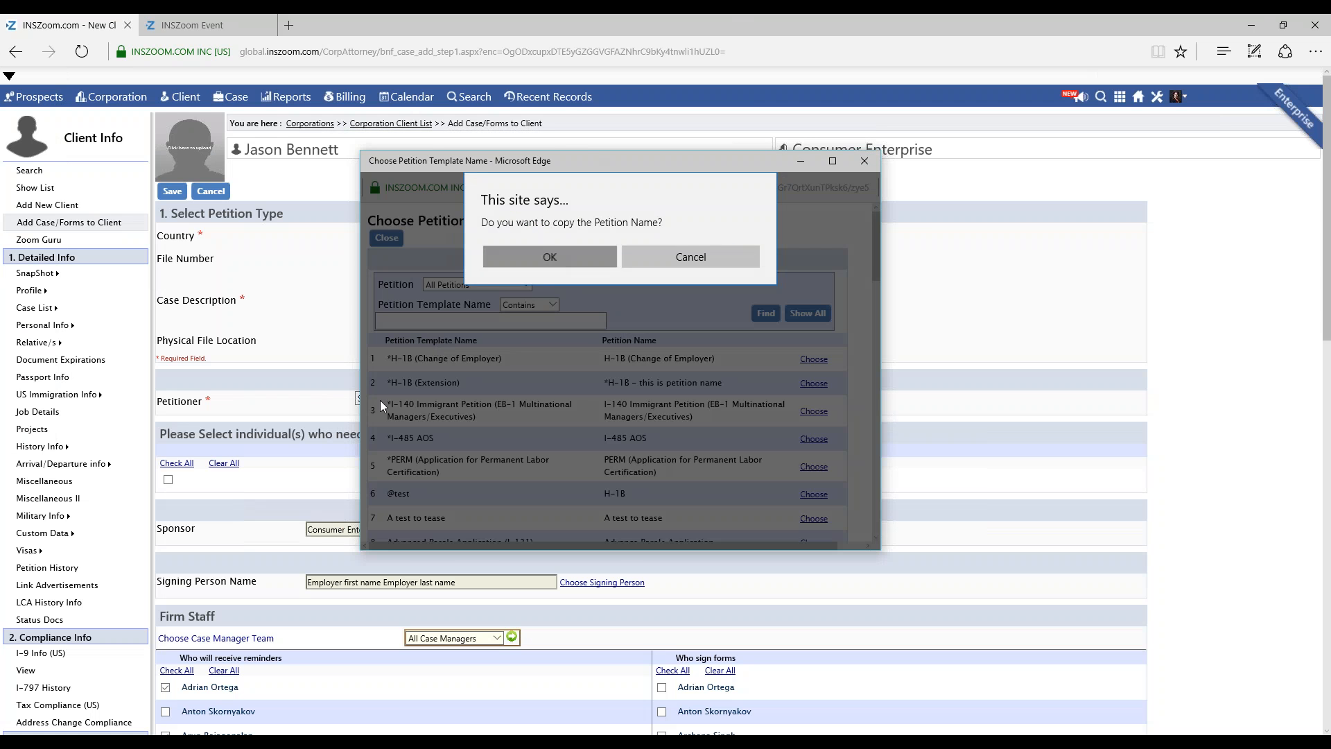
{"action": "left_click", "coordinate": [549, 256]}
Leave only the logged-in case manager selected to receive reminders and save the new case
{"action": "scroll", "coordinate": [302, 414], "scroll_direction": "down", "scroll_amount": 1}
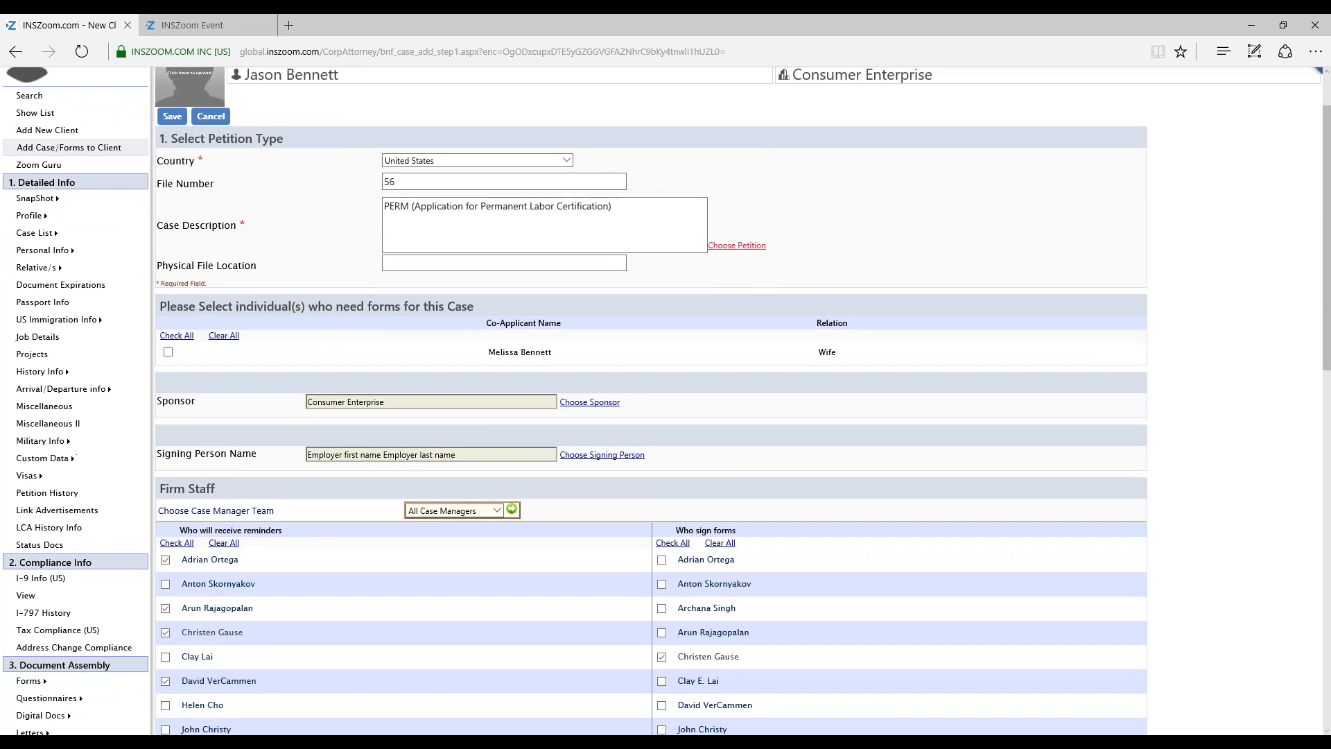
{"action": "left_click", "coordinate": [165, 559]}
{"action": "left_click", "coordinate": [165, 608]}
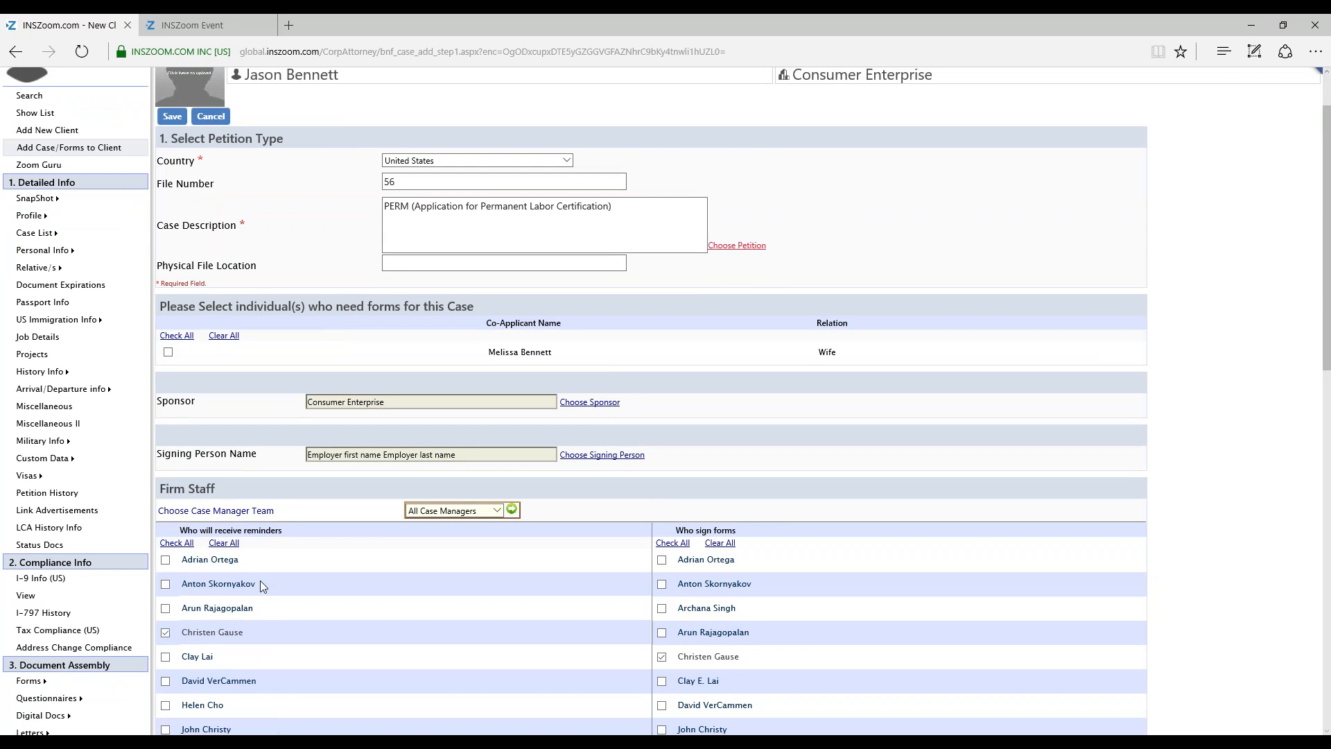
{"action": "scroll", "coordinate": [259, 563], "scroll_direction": "up", "scroll_amount": 1}
{"action": "left_click", "coordinate": [172, 192]}
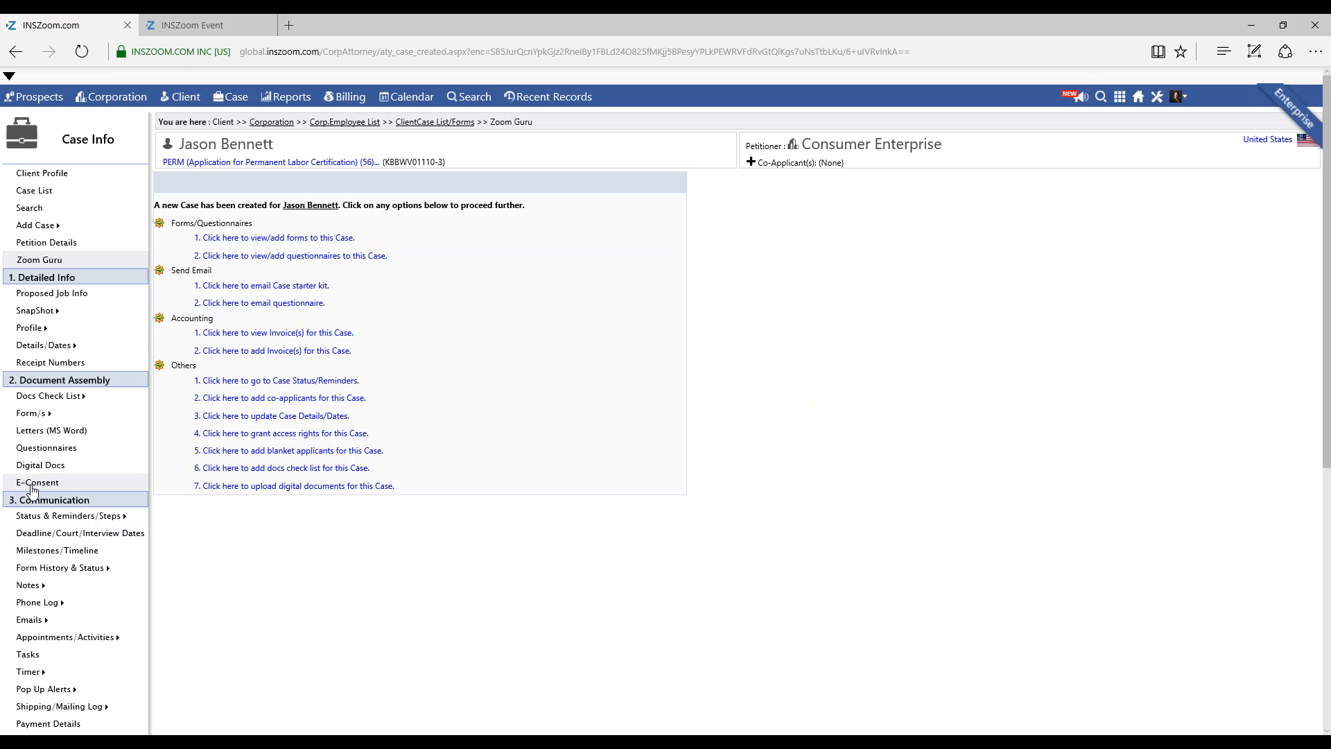
Open the new case's status and reminder steps and examine which ones carry an event, including Send Survey
{"action": "left_click", "coordinate": [67, 517]}
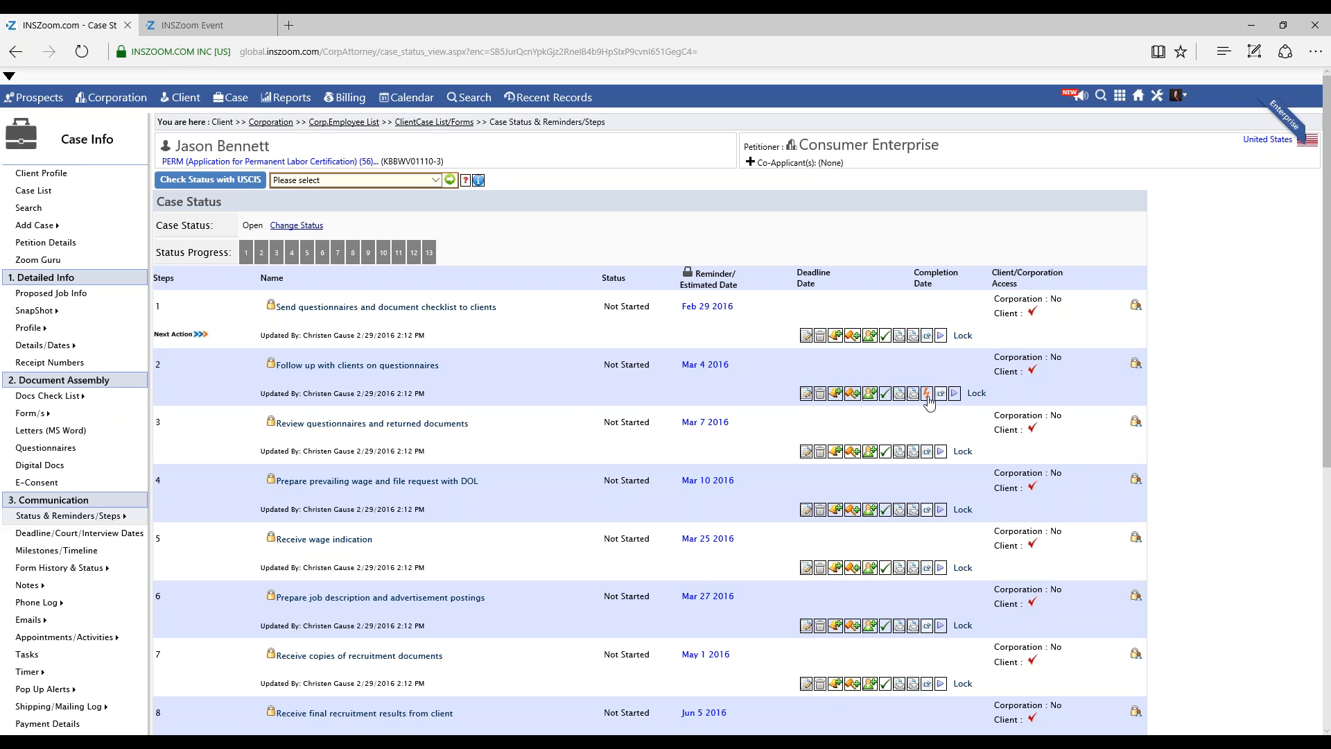
{"action": "scroll", "coordinate": [929, 402], "scroll_direction": "down", "scroll_amount": 6}
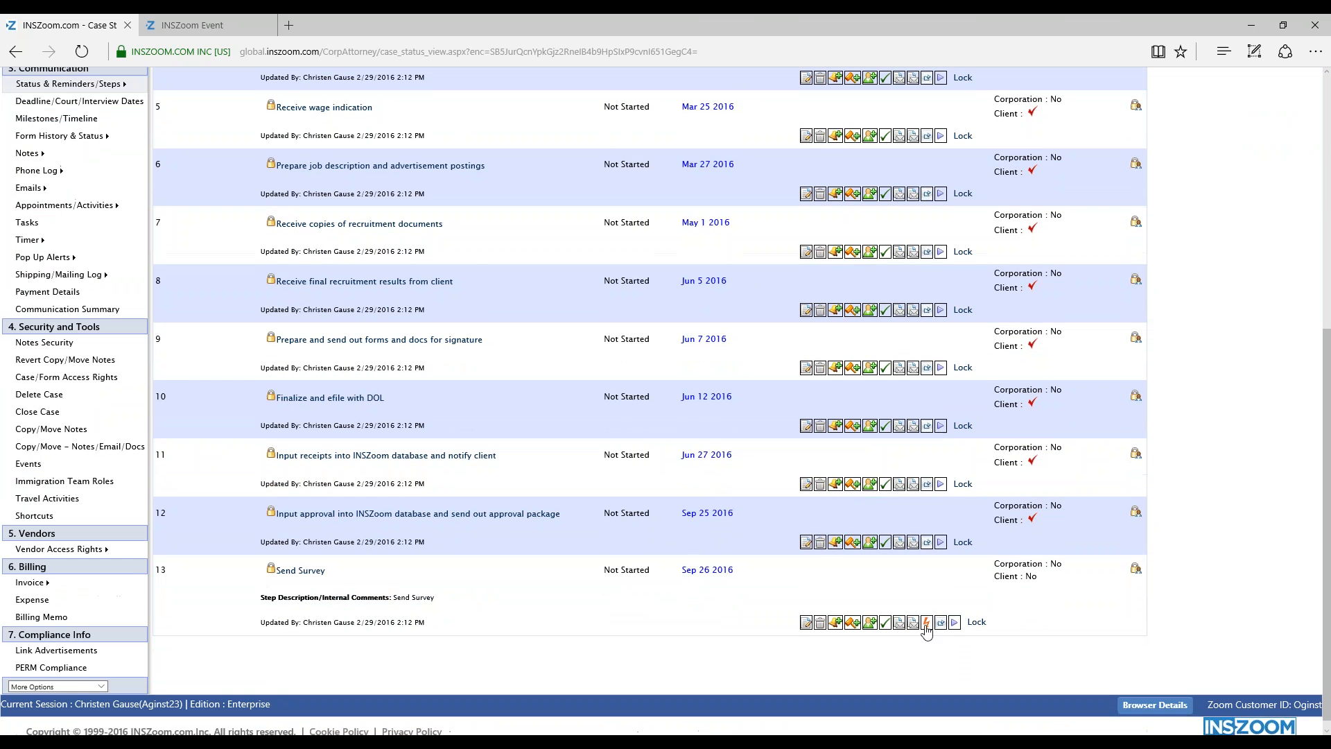
{"action": "scroll", "coordinate": [896, 444], "scroll_direction": "up", "scroll_amount": 6}
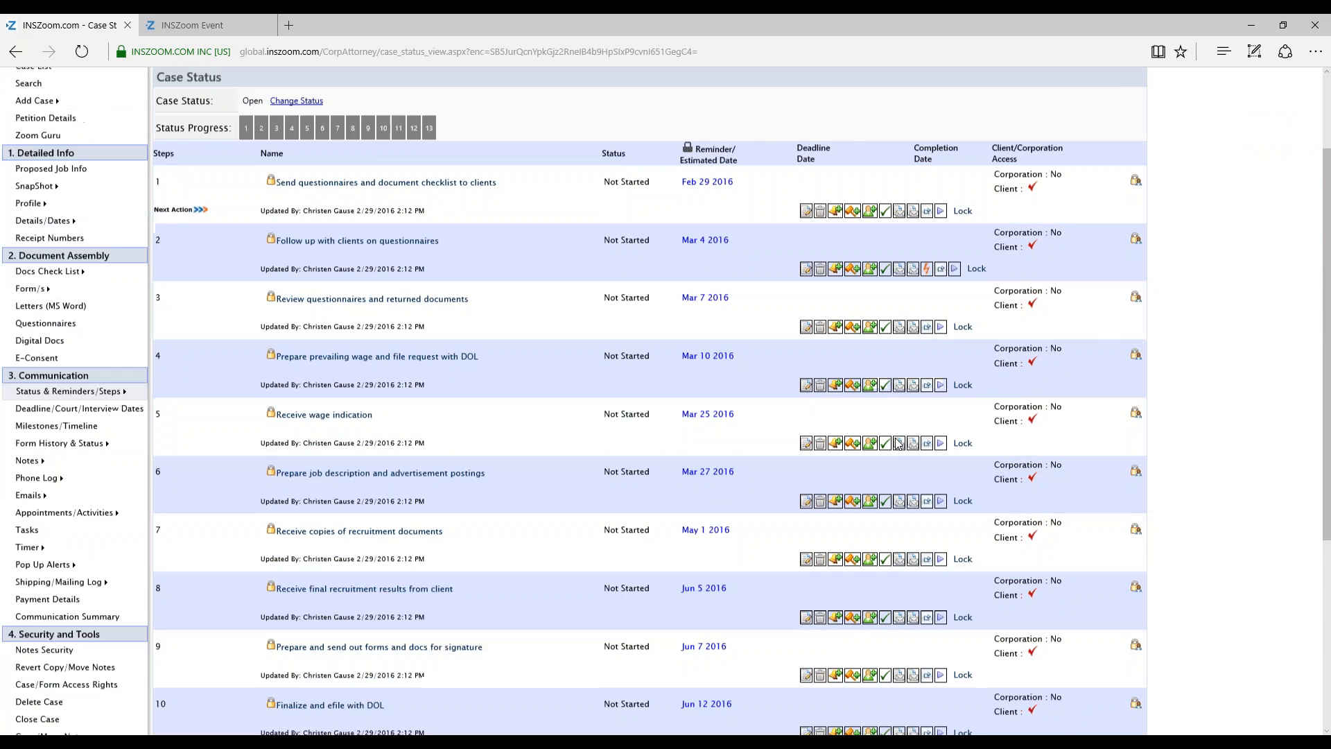
{"action": "scroll", "coordinate": [896, 444], "scroll_direction": "down", "scroll_amount": 1}
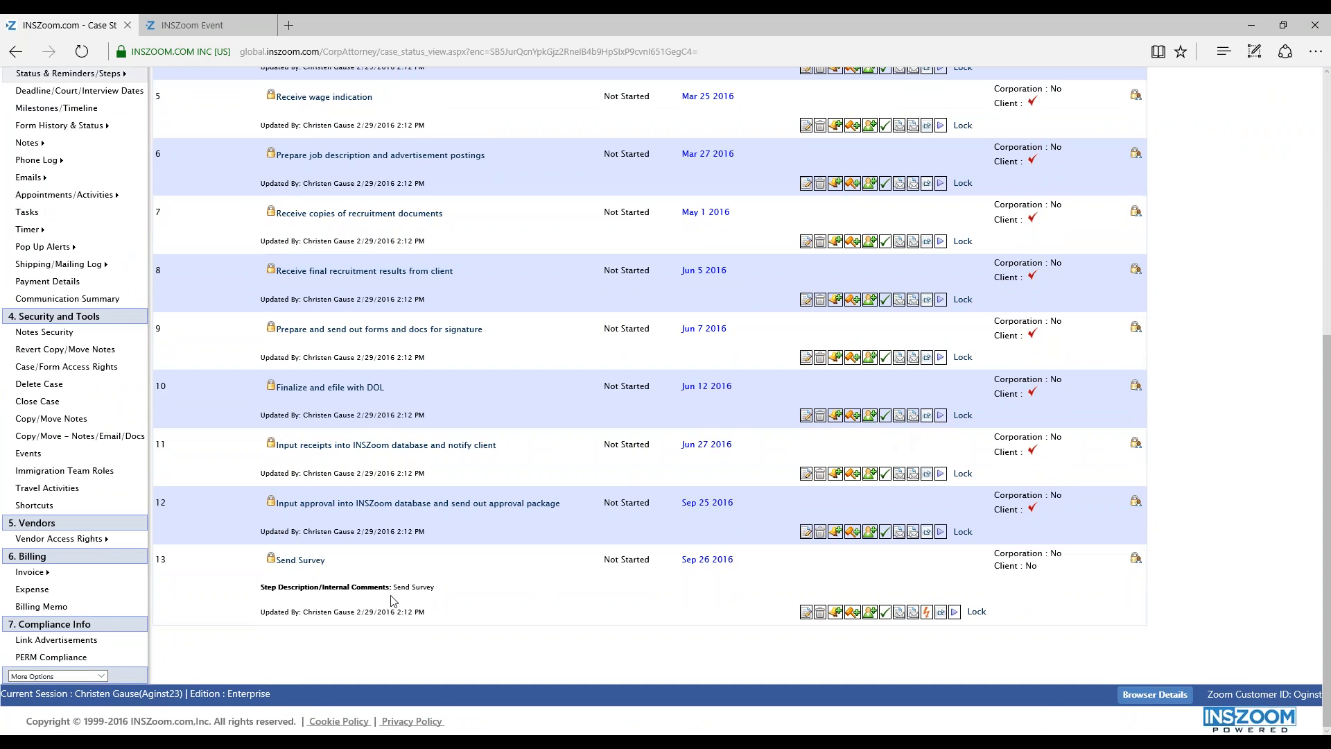
{"action": "scroll", "coordinate": [554, 540], "scroll_direction": "up", "scroll_amount": 5}
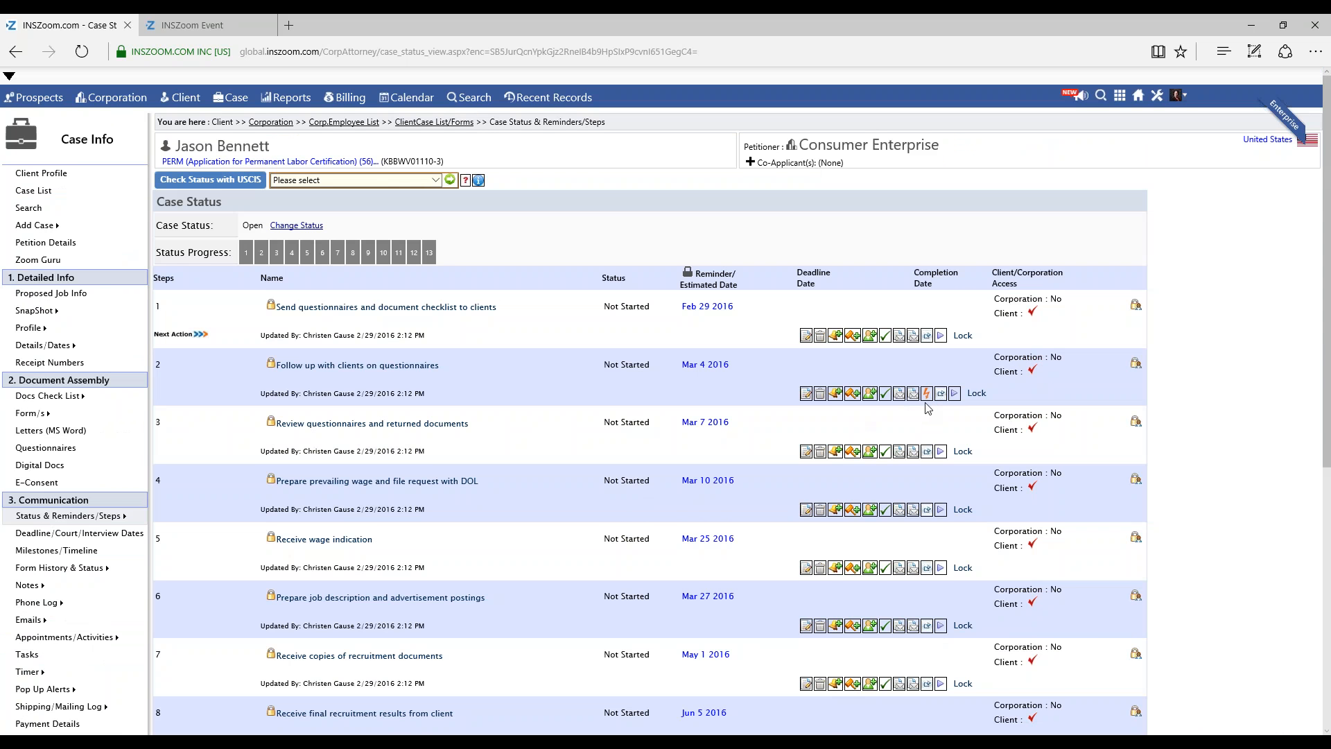
{"action": "scroll", "coordinate": [927, 408], "scroll_direction": "down", "scroll_amount": 1}
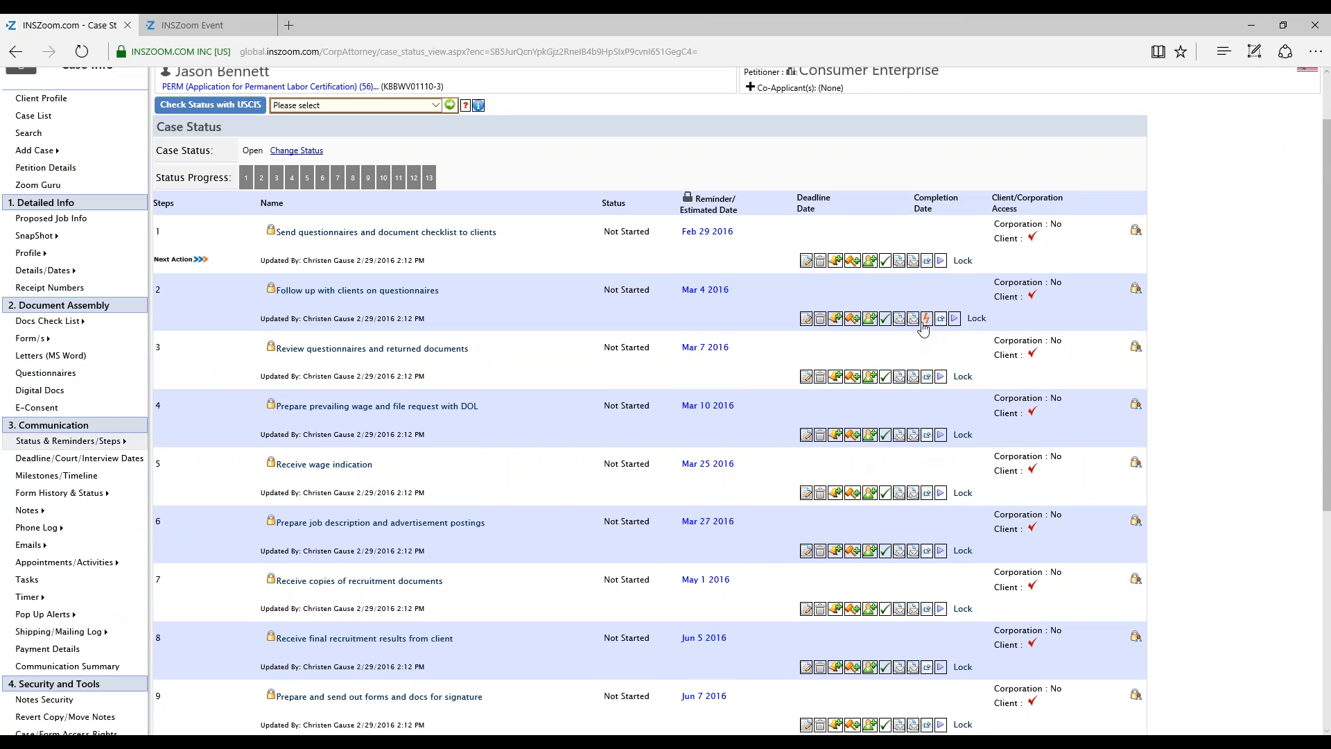
{"action": "scroll", "coordinate": [925, 345], "scroll_direction": "down", "scroll_amount": 2}
{"action": "scroll", "coordinate": [922, 346], "scroll_direction": "up", "scroll_amount": 3}
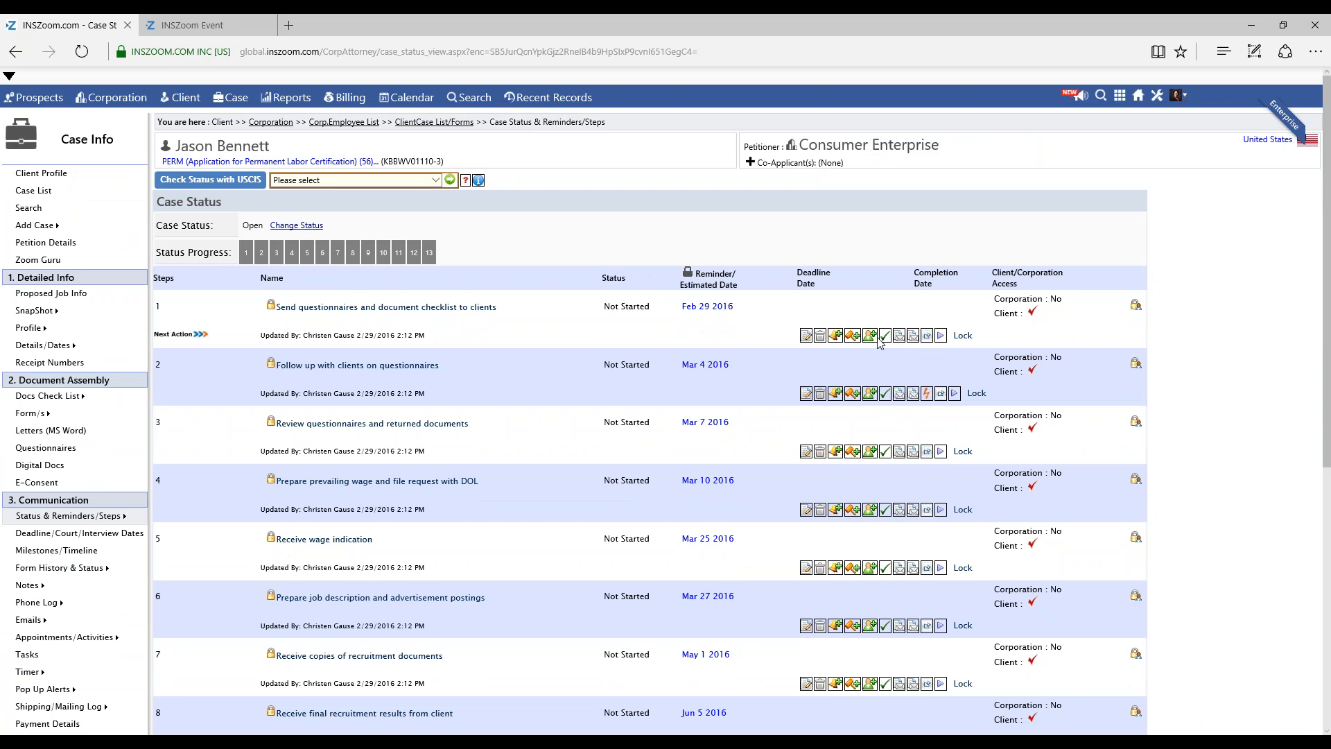
Mark the case's first two steps, sending questionnaires and following up with clients, as completed with the date 02/29/2016
{"action": "left_click", "coordinate": [857, 400]}
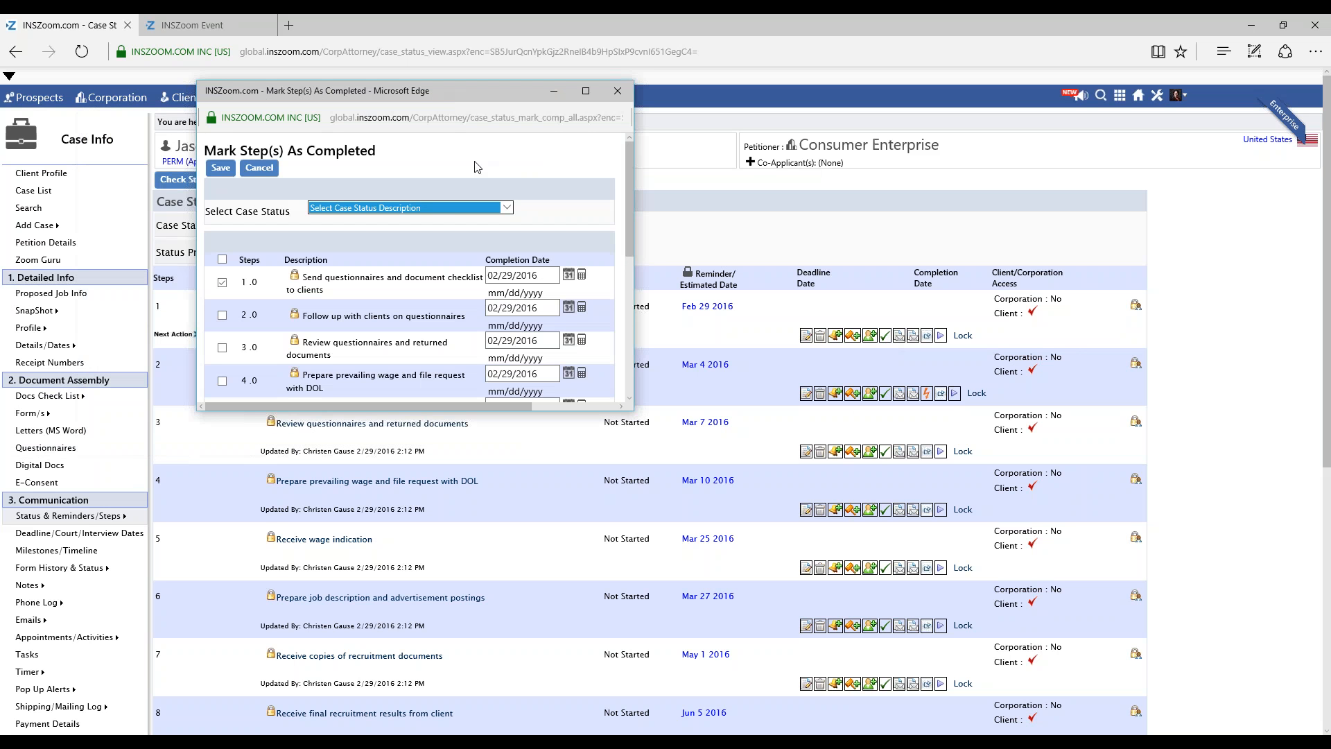
{"action": "left_click", "coordinate": [222, 315]}
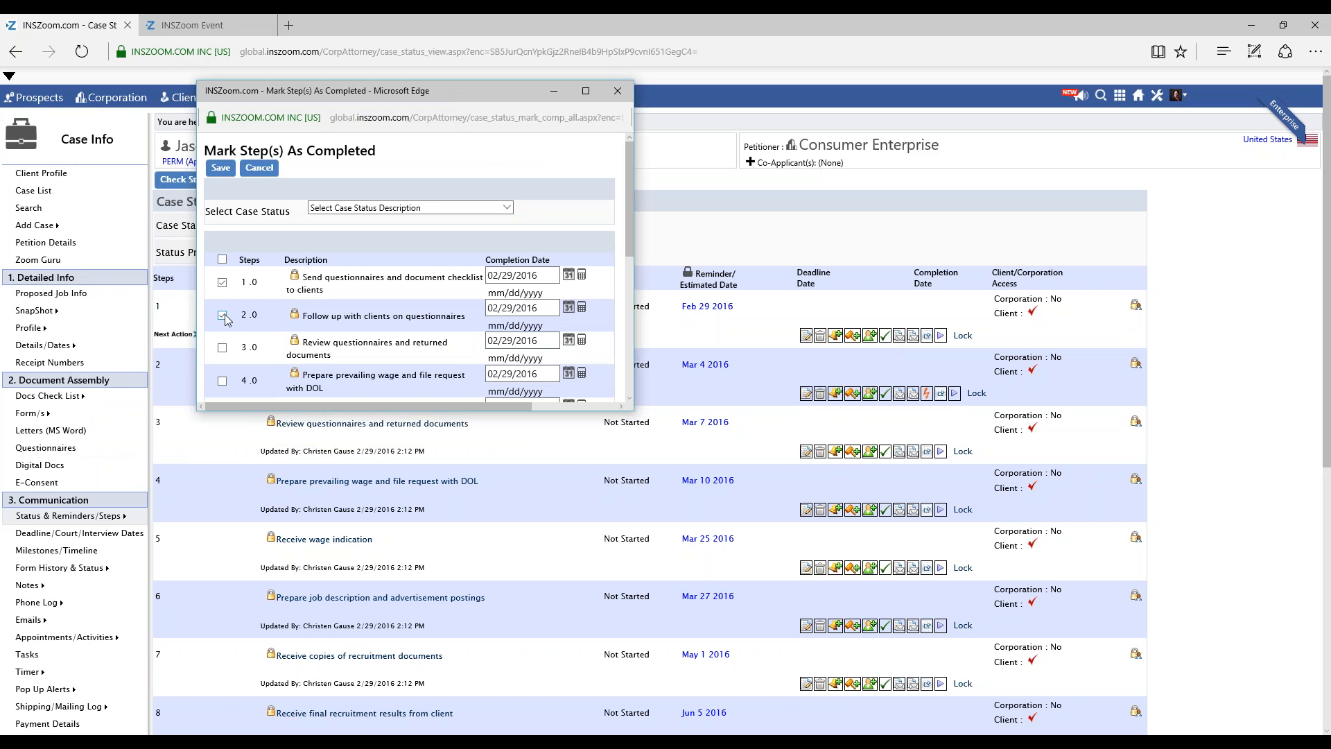
{"action": "left_click", "coordinate": [220, 168]}
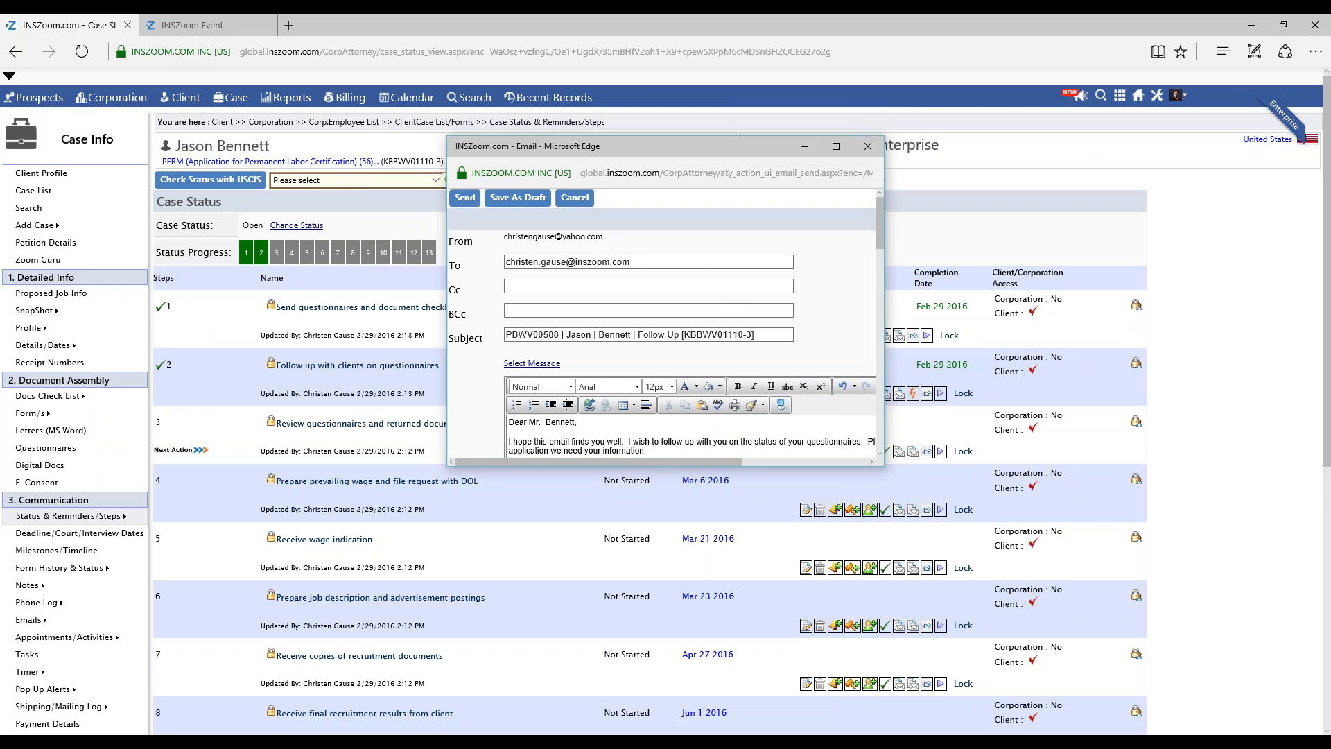
Enlarge the follow-up email window, review the message, attachment options and signature, and send the email to the client
{"action": "left_click_drag", "start_coordinate": [755, 151], "coordinate": [615, 153]}
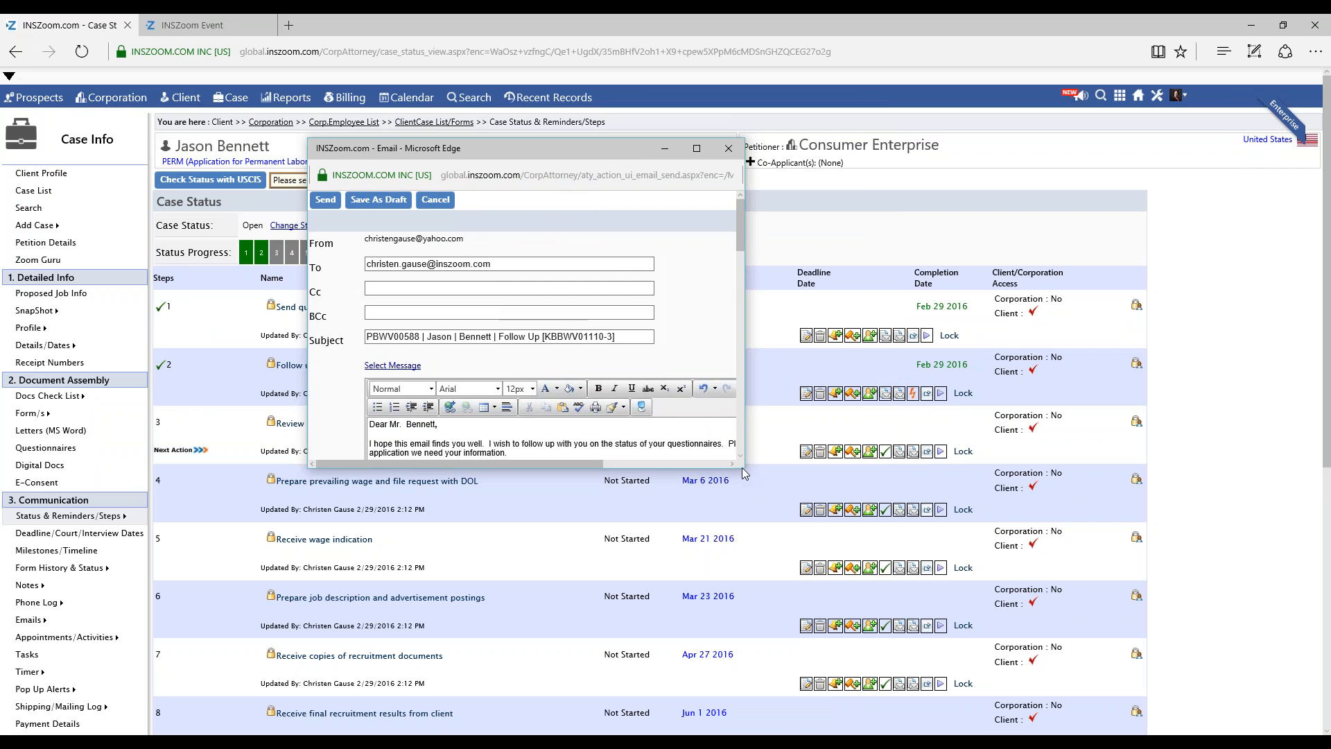
{"action": "left_click_drag", "start_coordinate": [746, 467], "coordinate": [861, 469]}
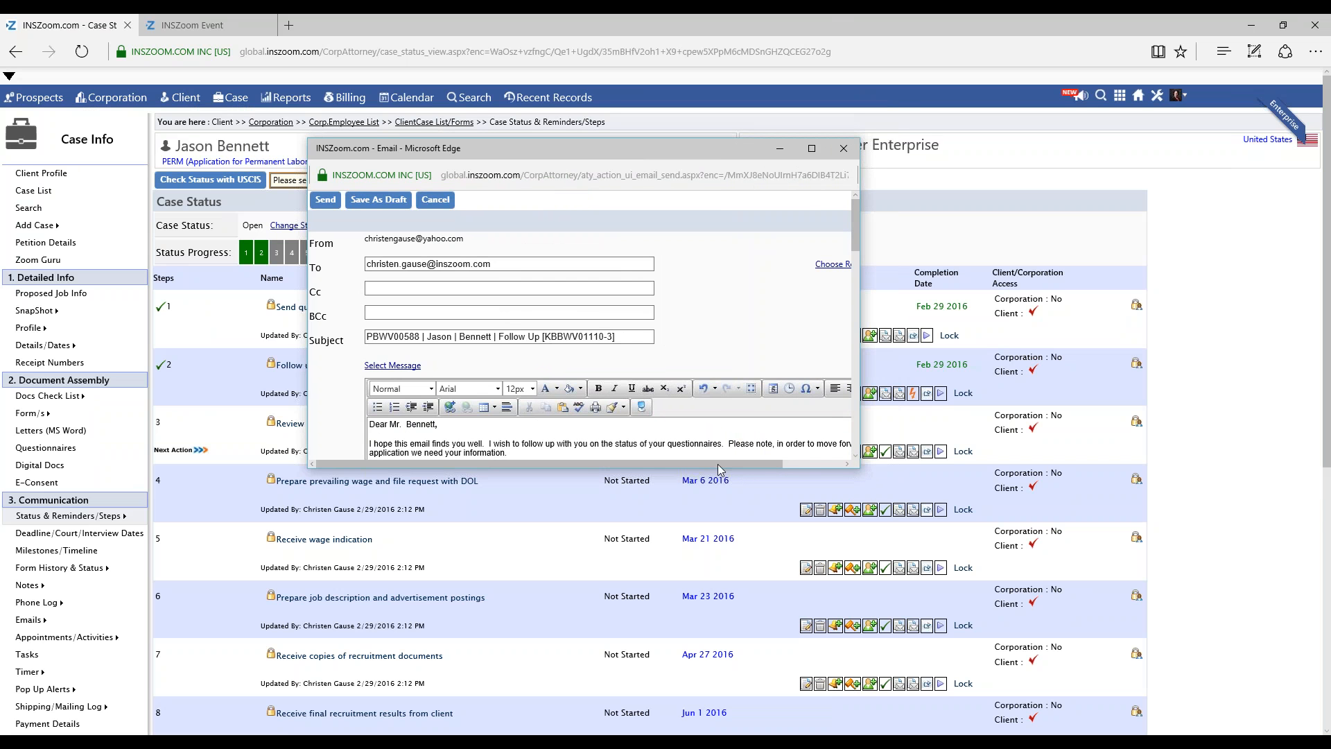
{"action": "left_click", "coordinate": [811, 148]}
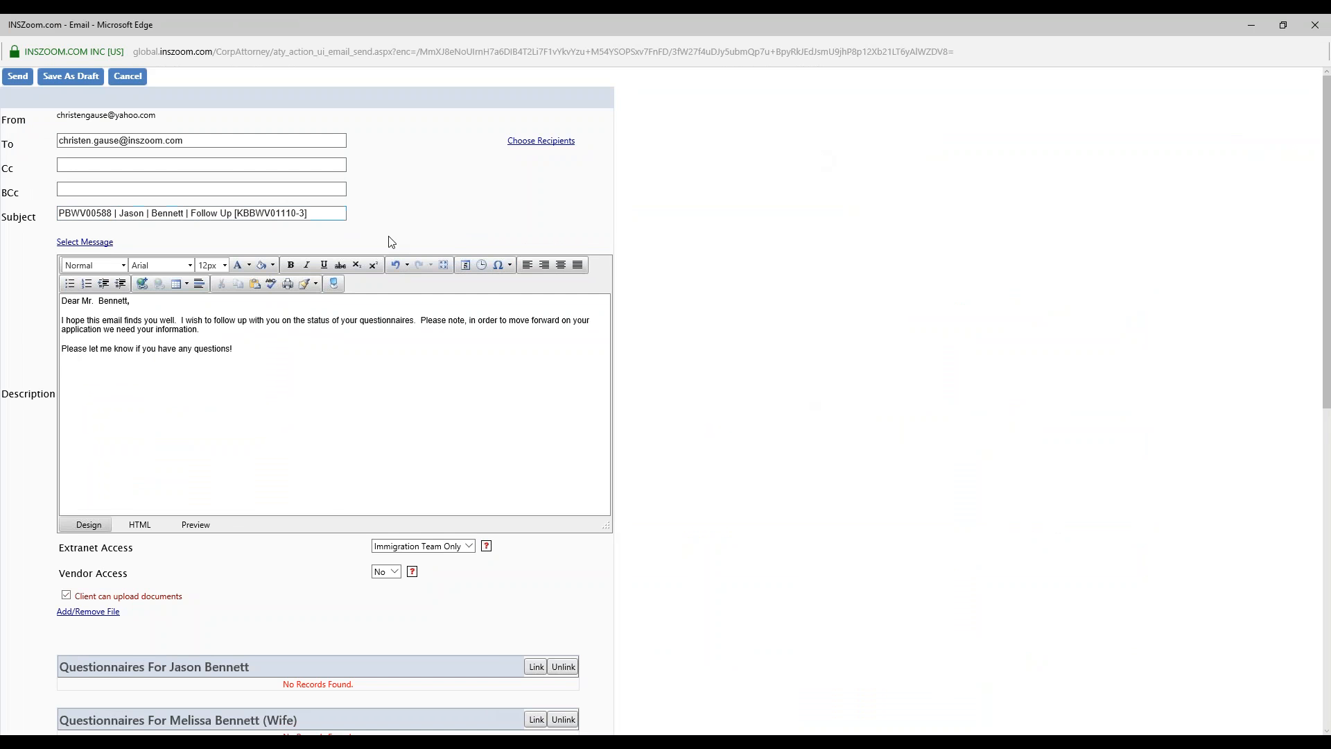
{"action": "scroll", "coordinate": [335, 269], "scroll_direction": "down", "scroll_amount": 2}
{"action": "scroll", "coordinate": [335, 269], "scroll_direction": "down", "scroll_amount": 2}
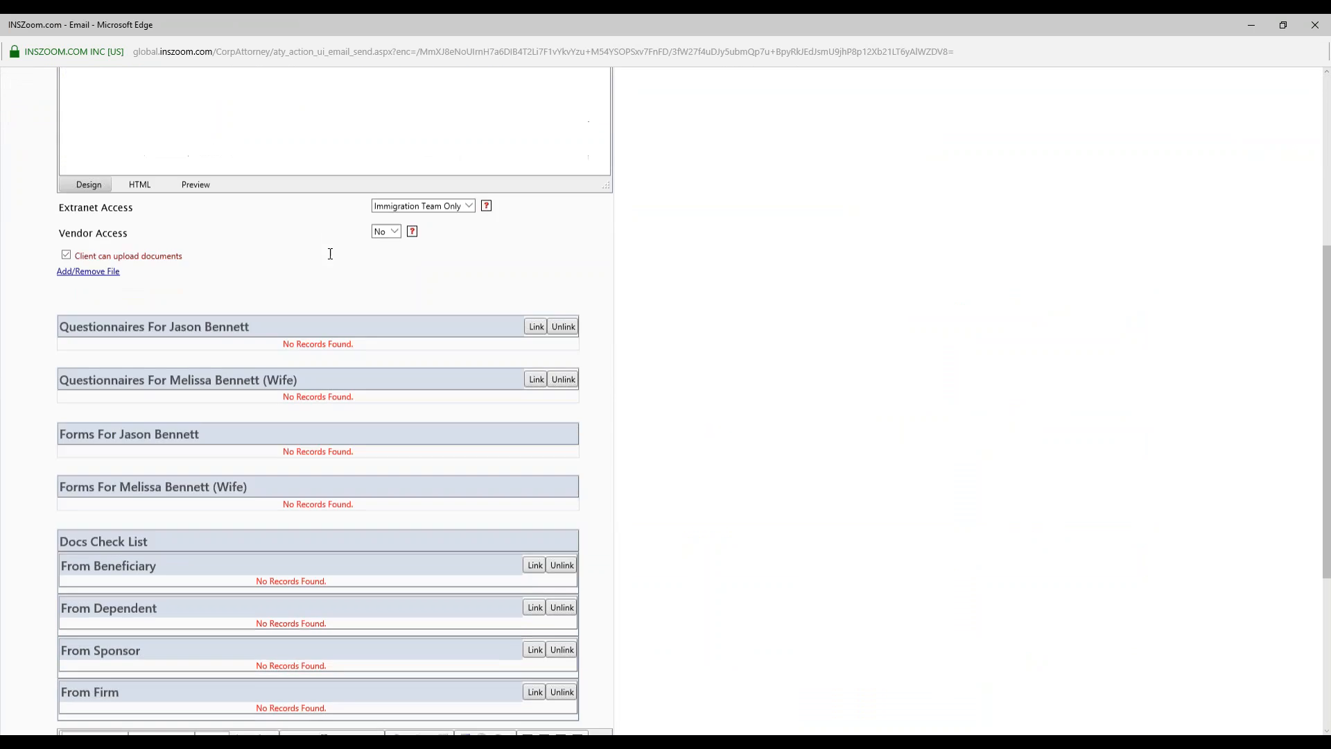
{"action": "scroll", "coordinate": [323, 255], "scroll_direction": "down", "scroll_amount": 1}
{"action": "scroll", "coordinate": [323, 252], "scroll_direction": "down", "scroll_amount": 1}
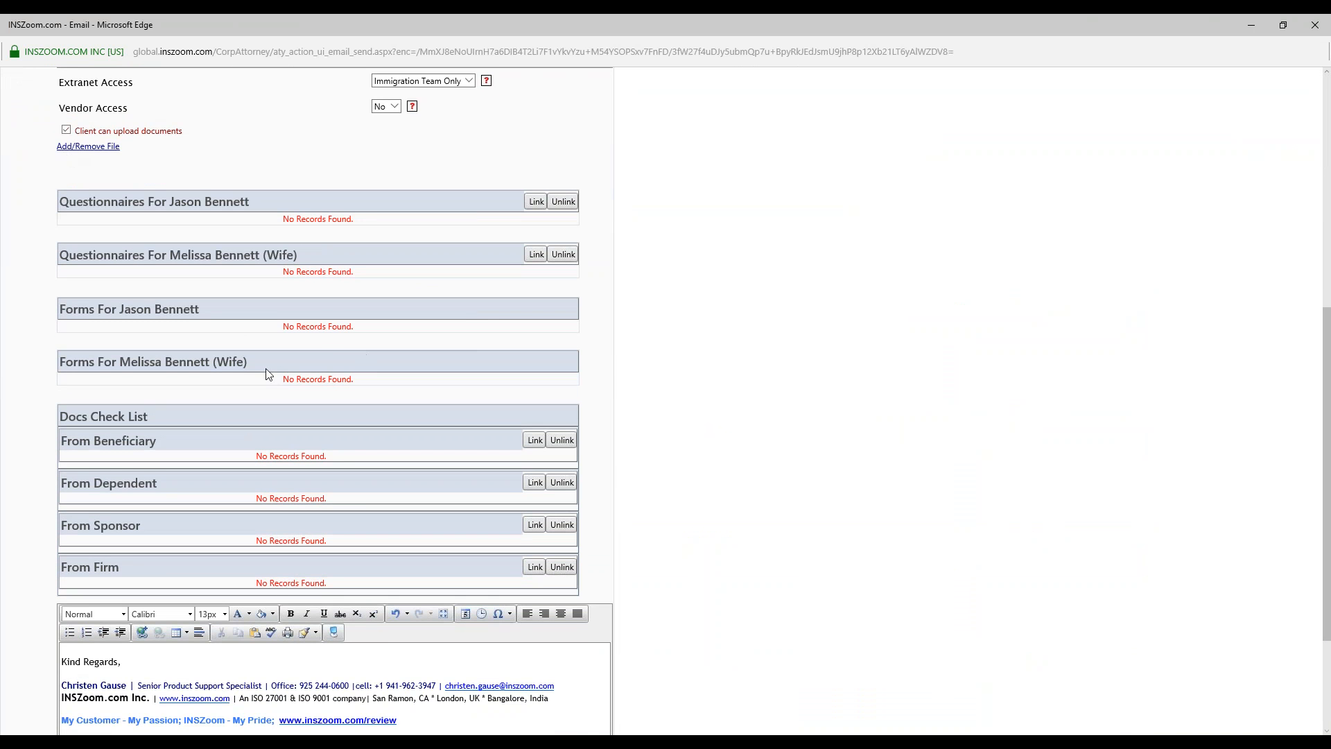
{"action": "scroll", "coordinate": [309, 357], "scroll_direction": "down", "scroll_amount": 2}
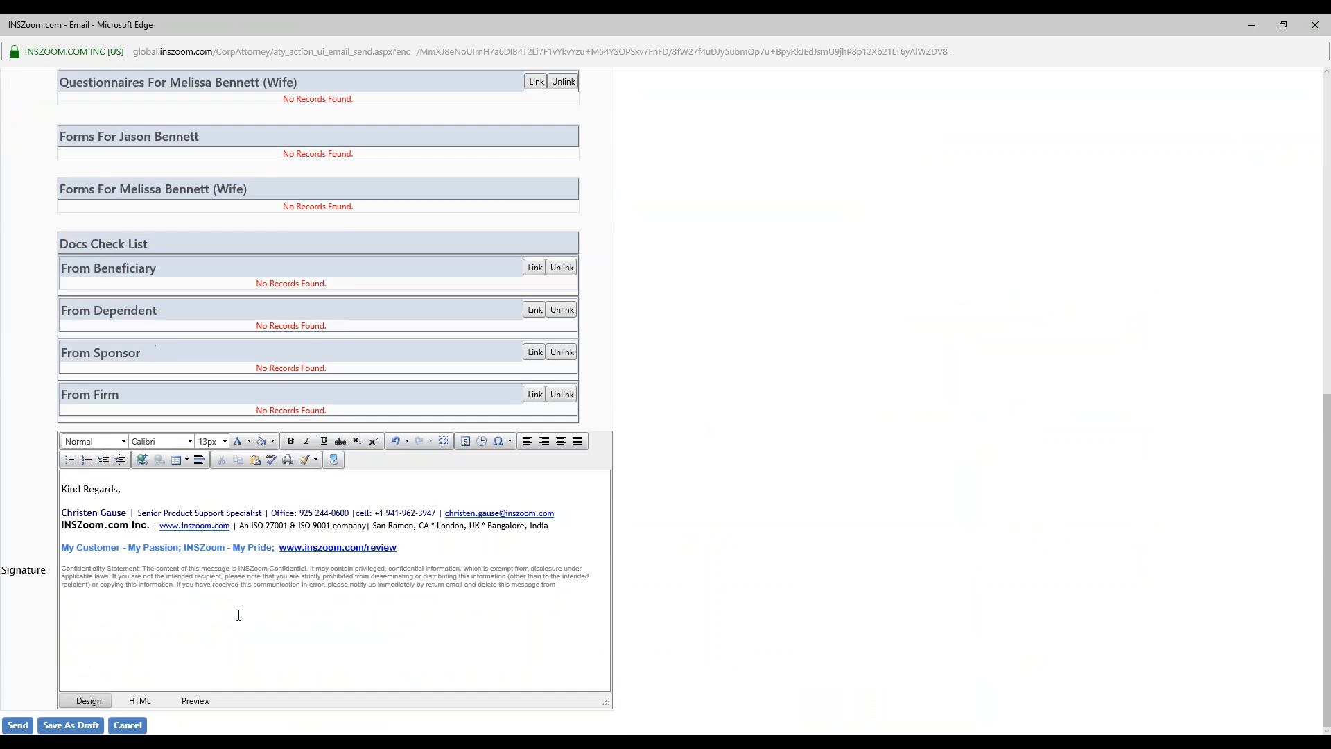
{"action": "scroll", "coordinate": [154, 548], "scroll_direction": "up", "scroll_amount": 8}
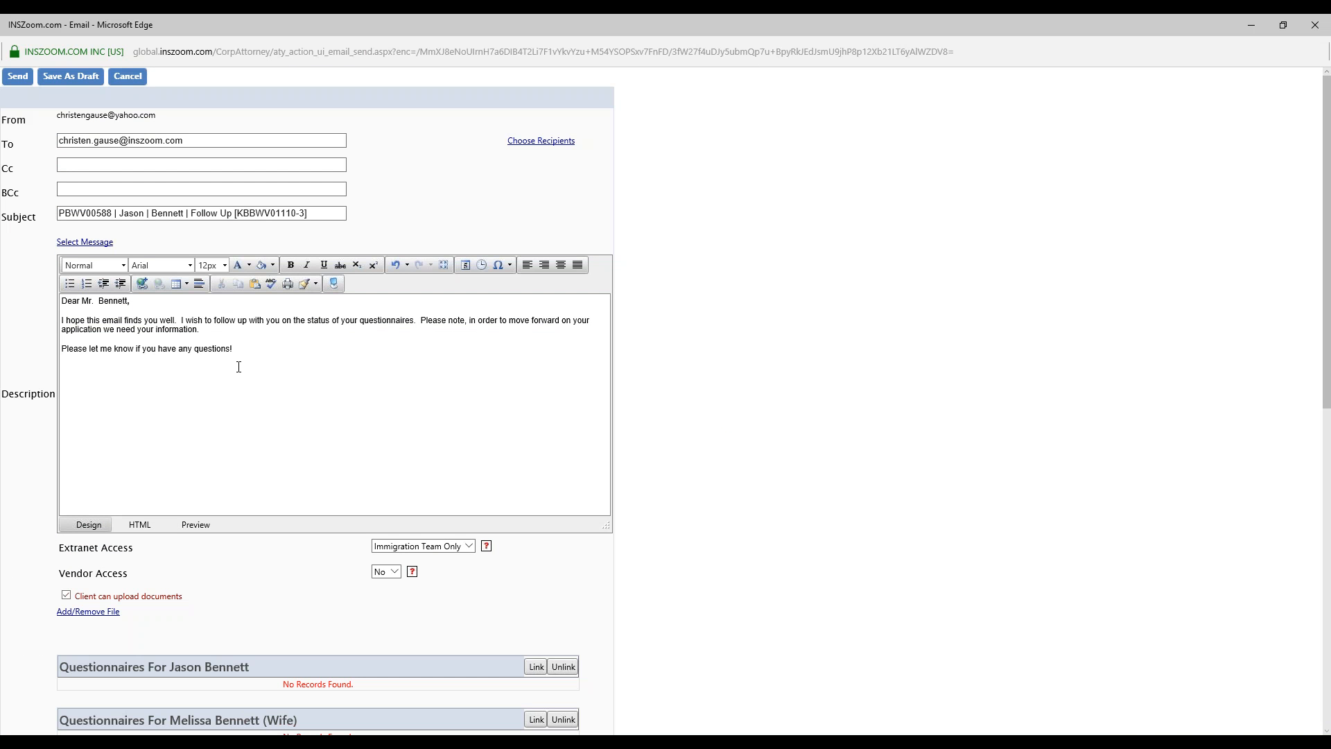
{"action": "left_click", "coordinate": [18, 76]}
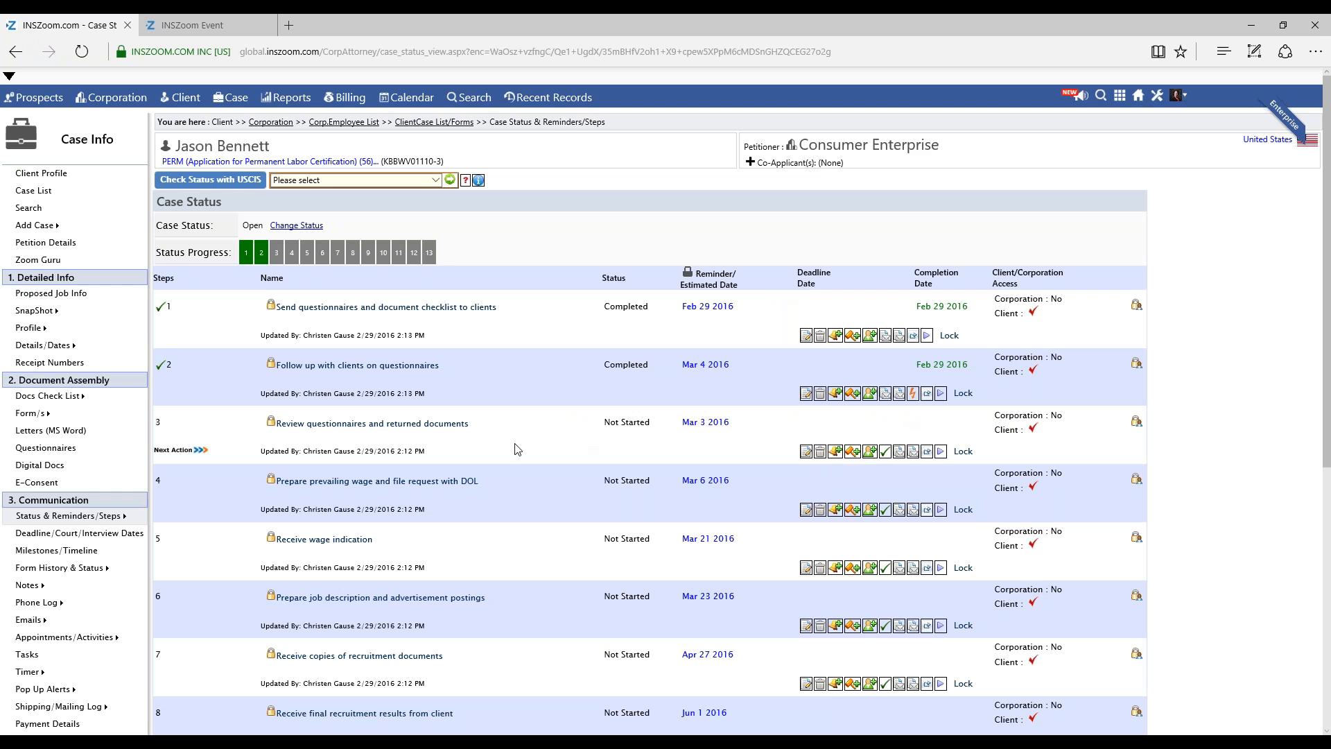
{"action": "mouse_move", "coordinate": [27, 620]}
{"action": "scroll", "coordinate": [568, 399], "scroll_direction": "down", "scroll_amount": 1}
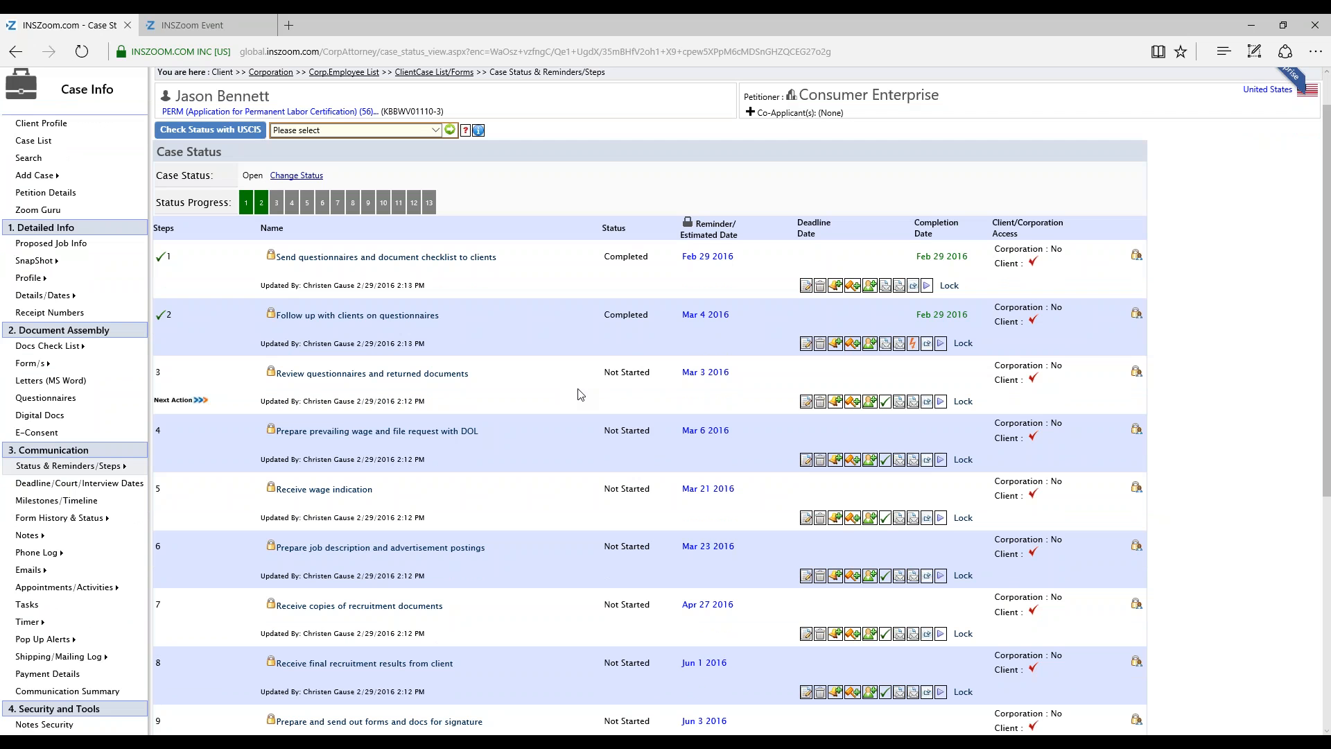
{"action": "scroll", "coordinate": [577, 392], "scroll_direction": "down", "scroll_amount": 1}
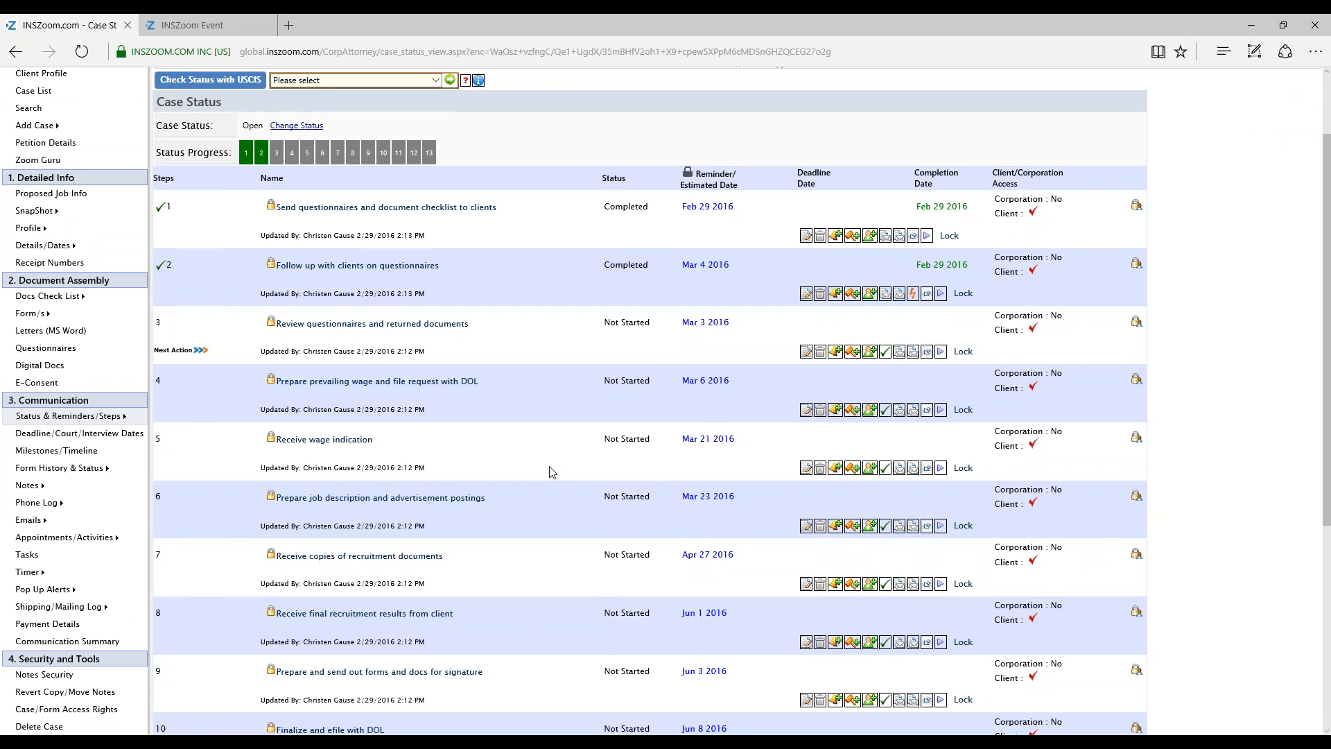
{"action": "scroll", "coordinate": [552, 472], "scroll_direction": "up", "scroll_amount": 2}
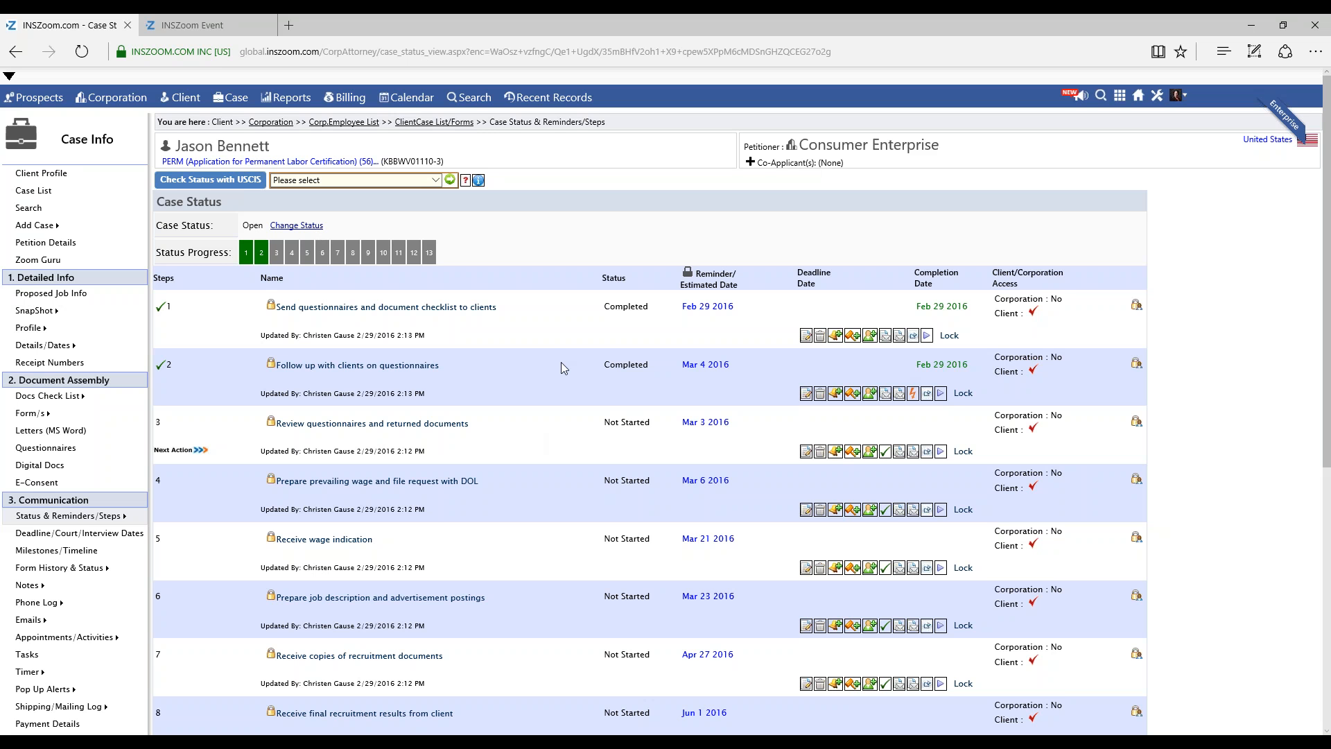
Switch to the INSZoom Events web page and look through the featured and past events
{"action": "left_click", "coordinate": [210, 28]}
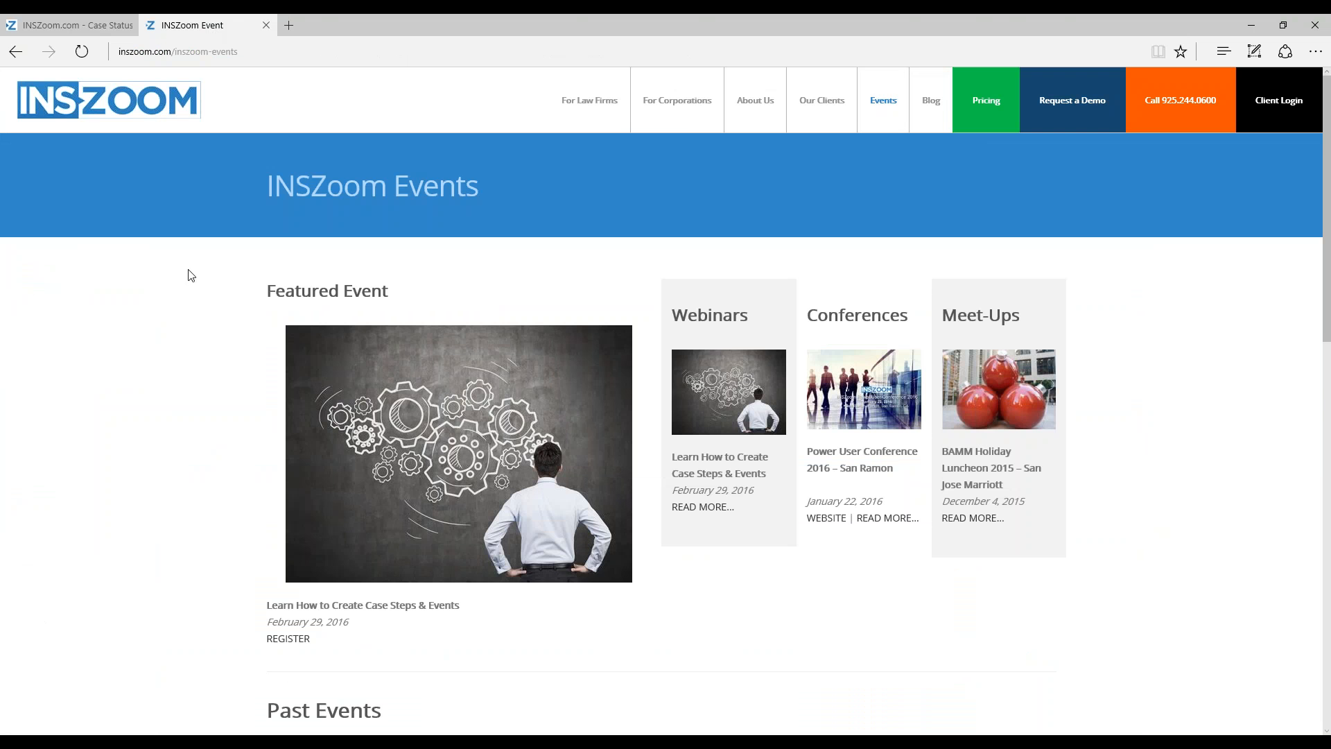
{"action": "scroll", "coordinate": [193, 287], "scroll_direction": "down", "scroll_amount": 3}
{"action": "scroll", "coordinate": [193, 290], "scroll_direction": "down", "scroll_amount": 2}
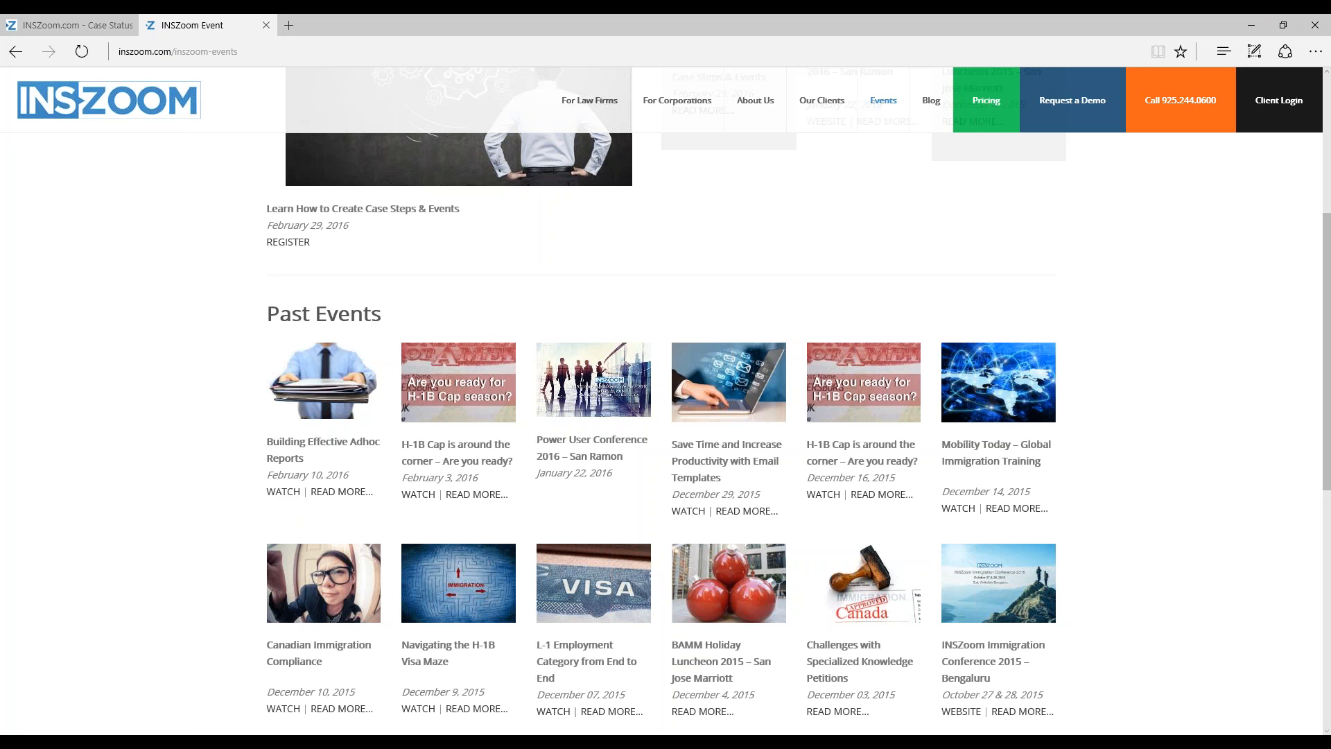
{"action": "scroll", "coordinate": [166, 473], "scroll_direction": "down", "scroll_amount": 1}
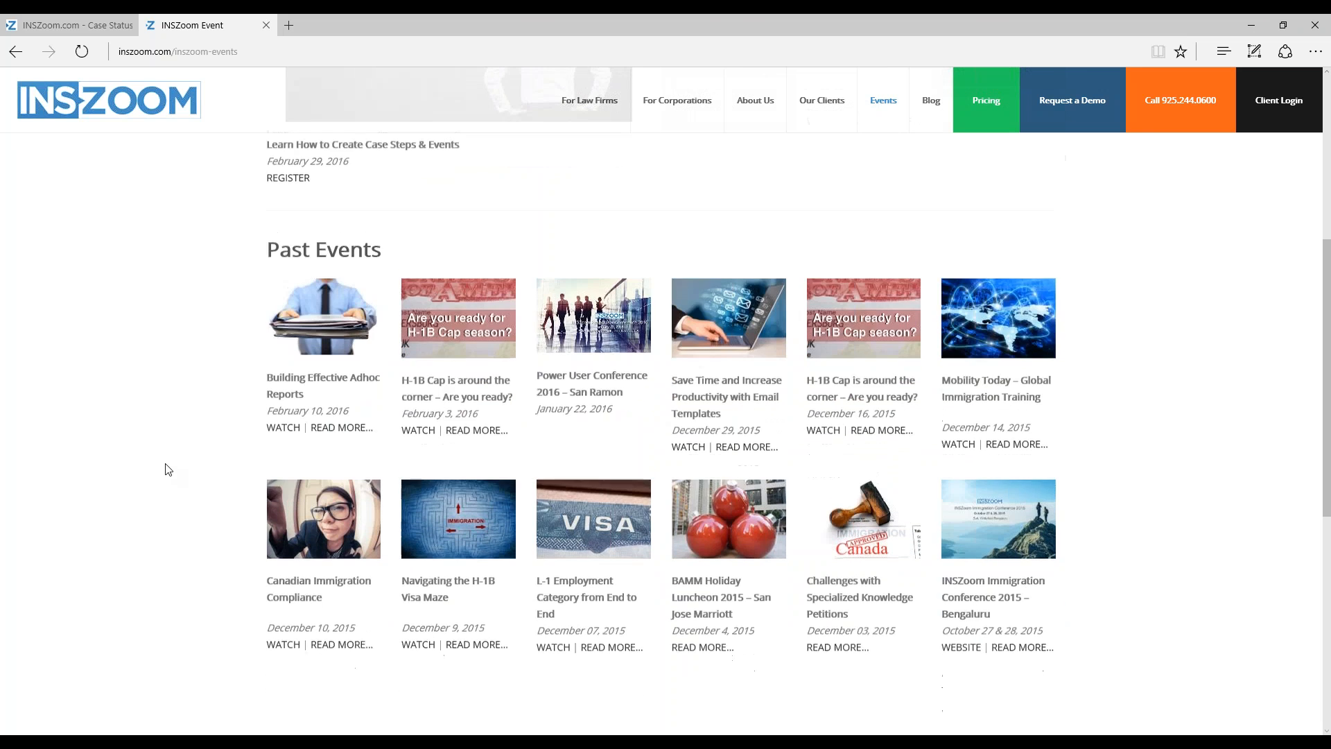
{"action": "scroll", "coordinate": [167, 471], "scroll_direction": "up", "scroll_amount": 2}
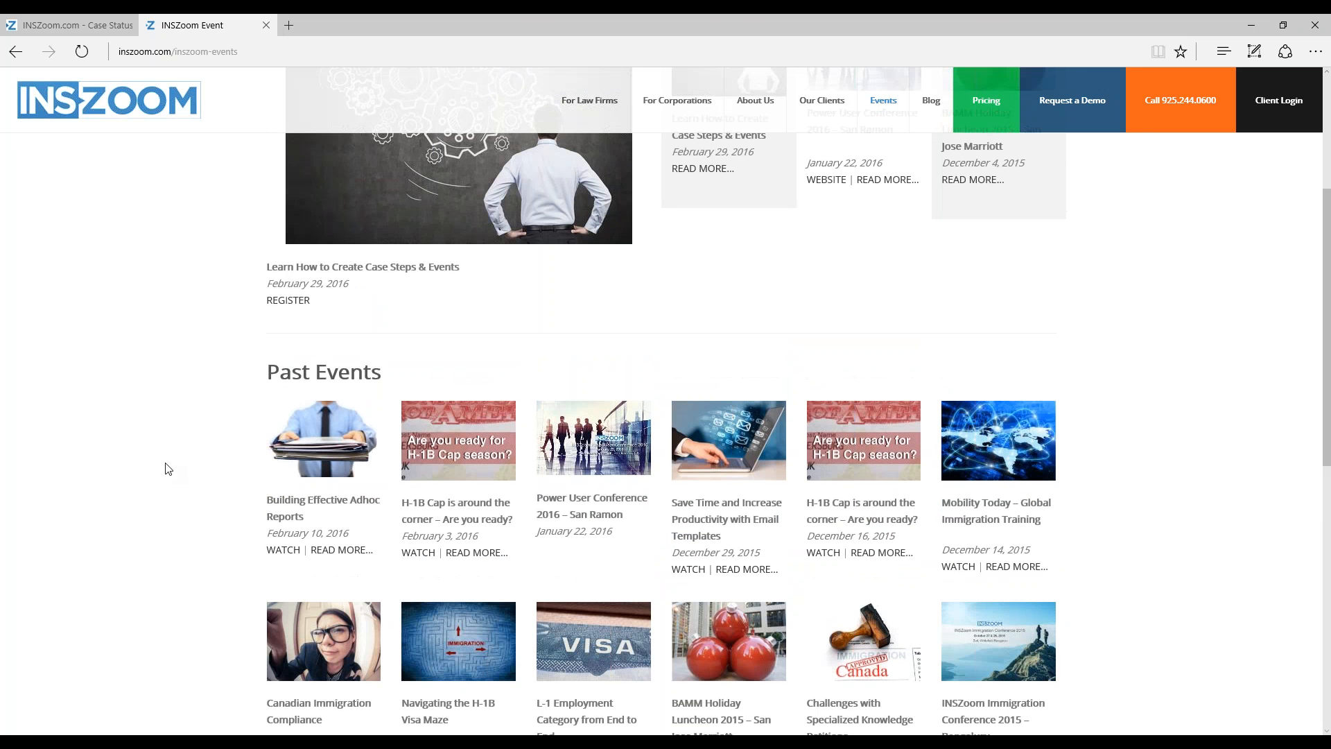